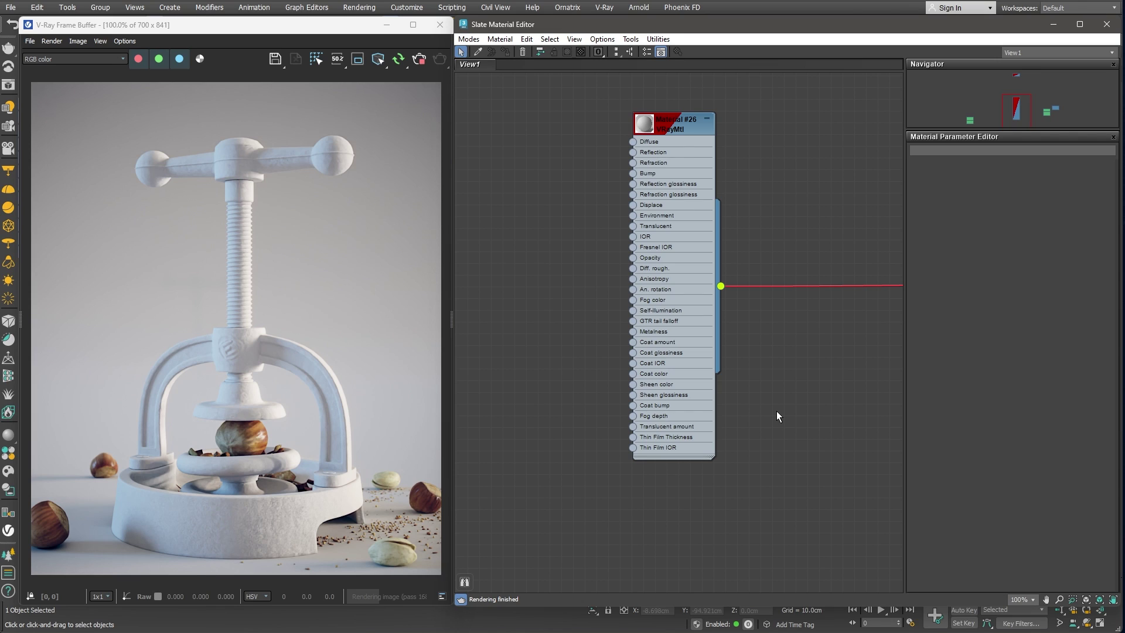
# Rename Material #26 to Metal_Base_mtl, leaving its preset on Custom.
pyautogui.doubleClick(684, 122)
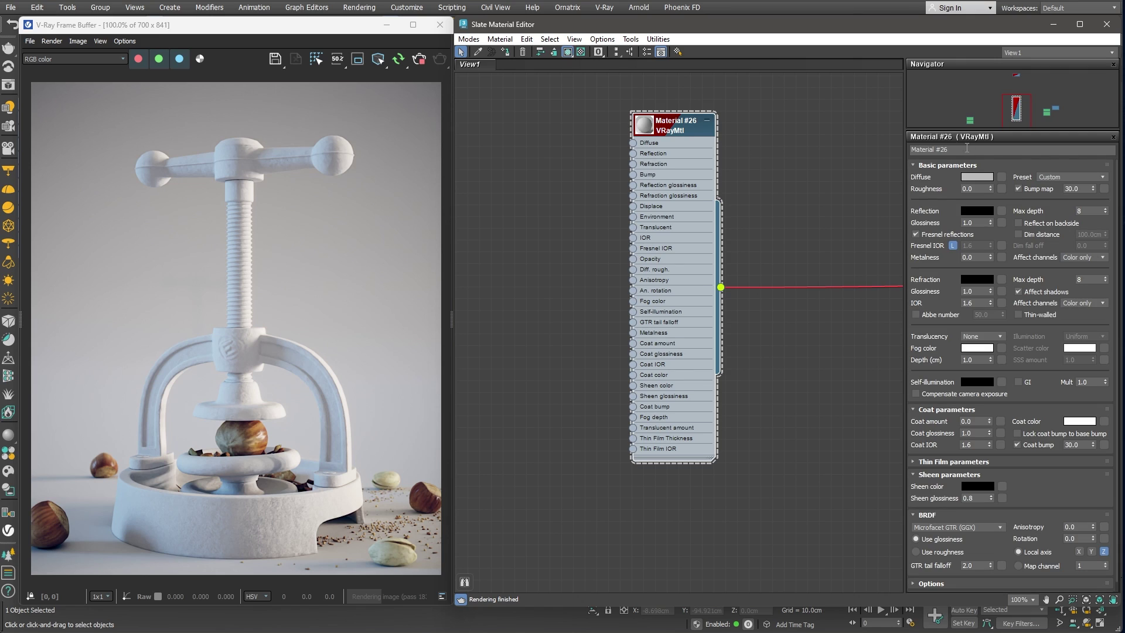
pyautogui.click(966, 150)
pyautogui.write('Metal_B')
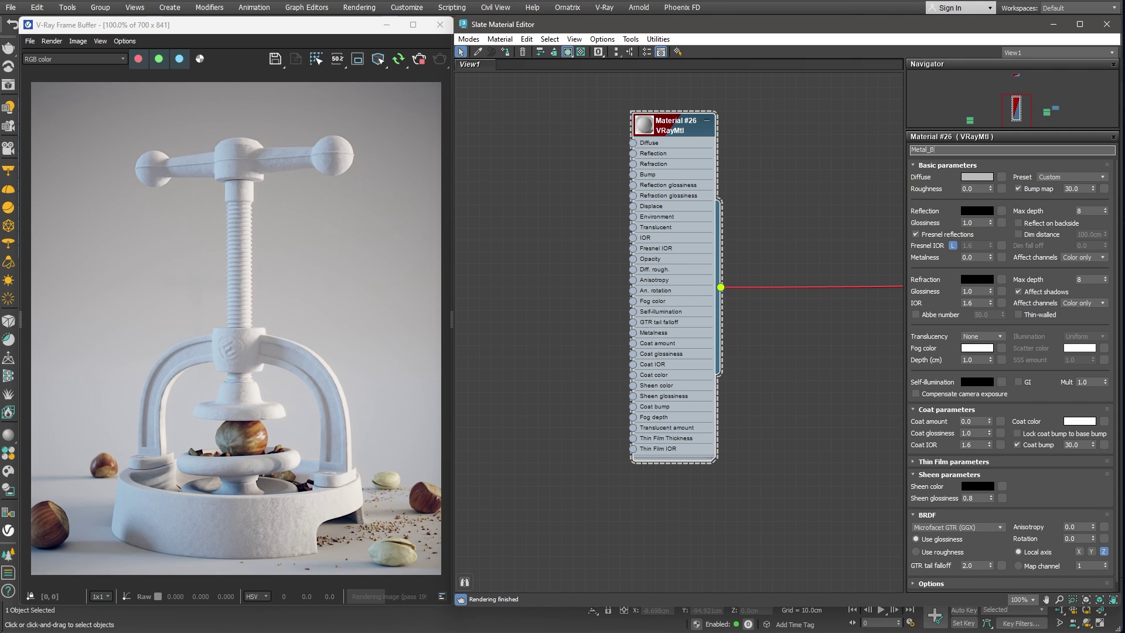
pyautogui.write('ase_mtl')
pyautogui.press('Return')
pyautogui.click(1076, 176)
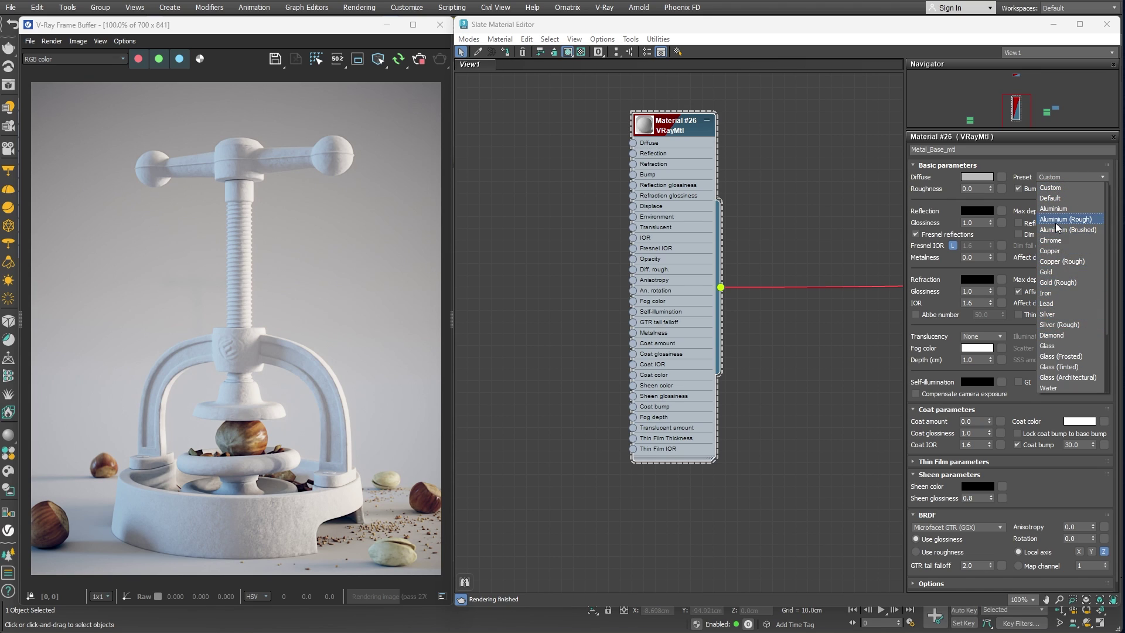
pyautogui.click(1050, 177)
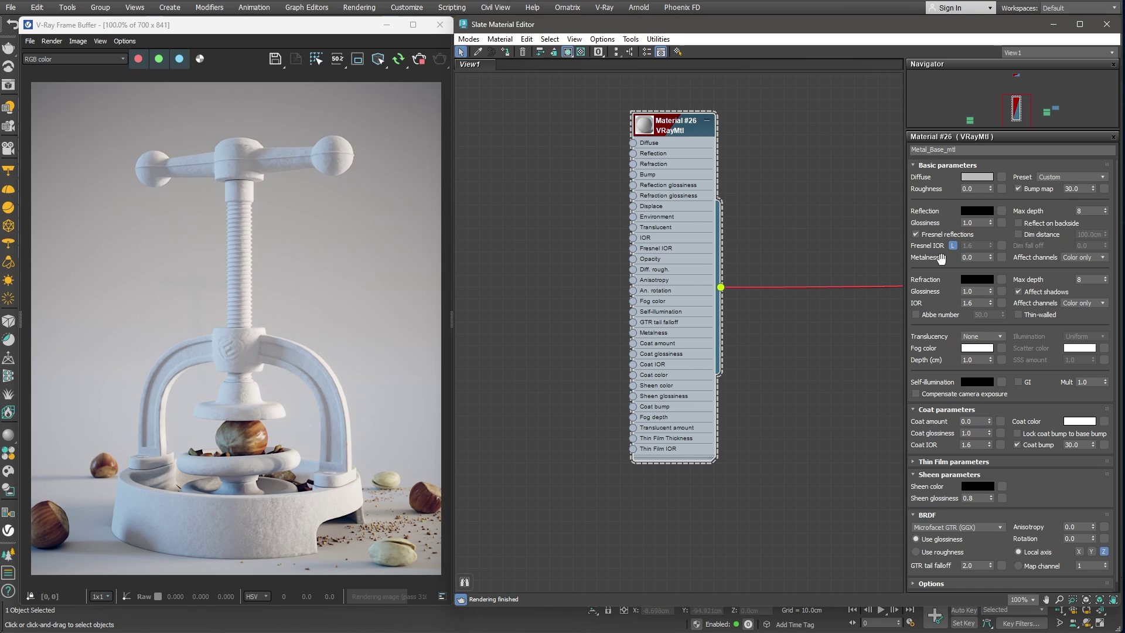
# Set Metalness to 1.0, reflection colour to white and reflection glossiness to 0.7.
pyautogui.click(965, 258)
pyautogui.write('1')
pyautogui.press('Return')
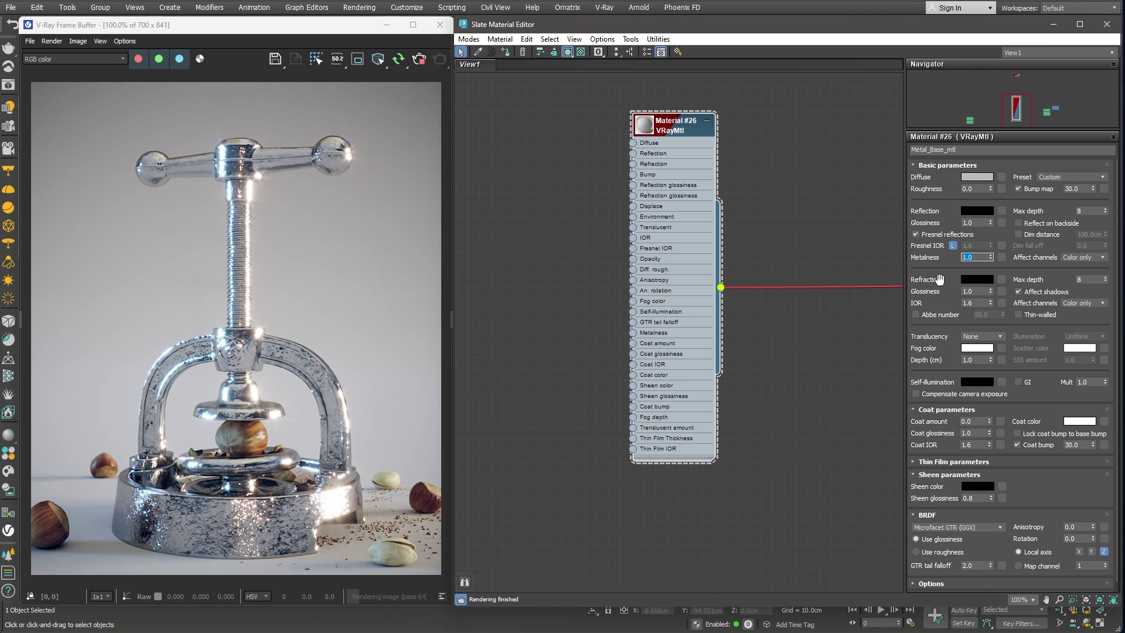
pyautogui.click(979, 213)
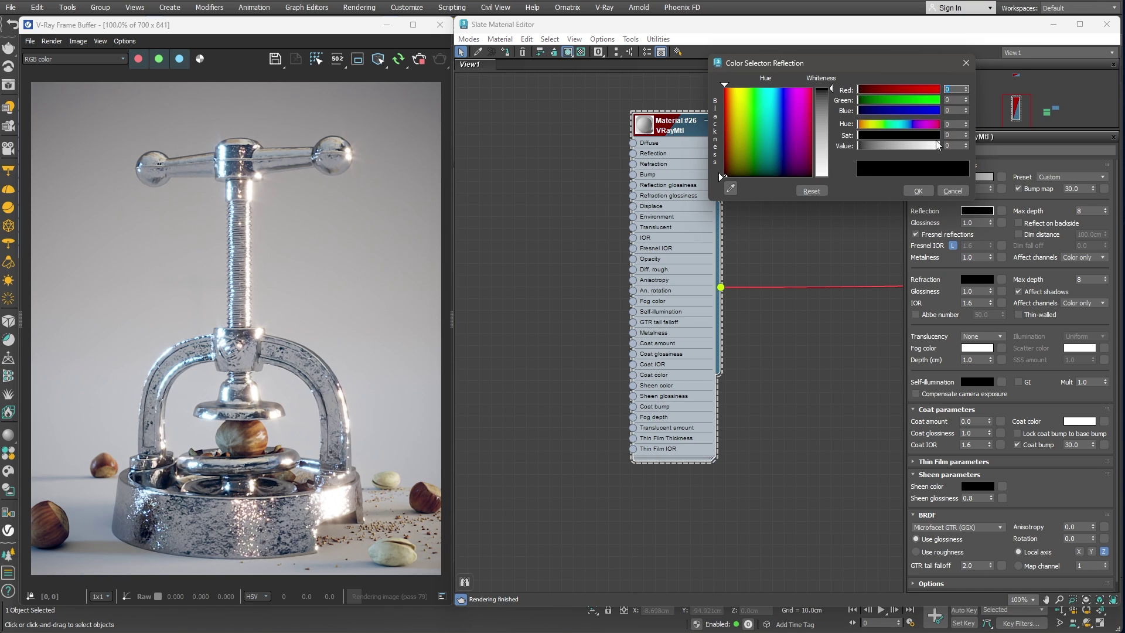
pyautogui.moveTo(937, 145); pyautogui.dragTo(941, 146)
pyautogui.click(918, 191)
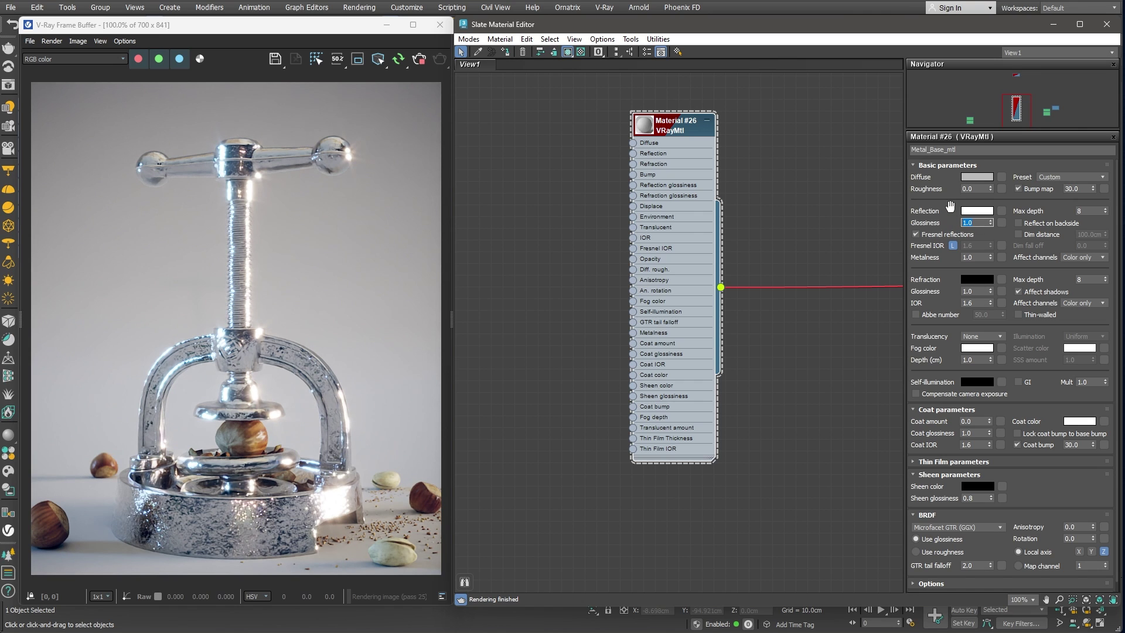
pyautogui.write('0.7')
pyautogui.press('Return')
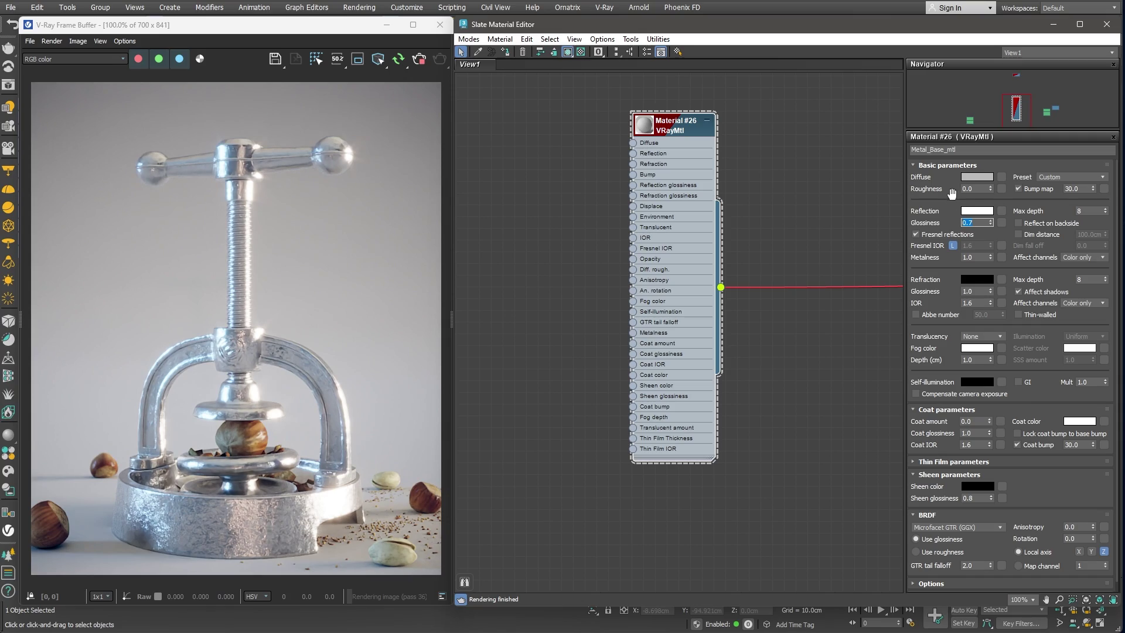
# Darken the diffuse colour to a grey of value 53.
pyautogui.click(983, 177)
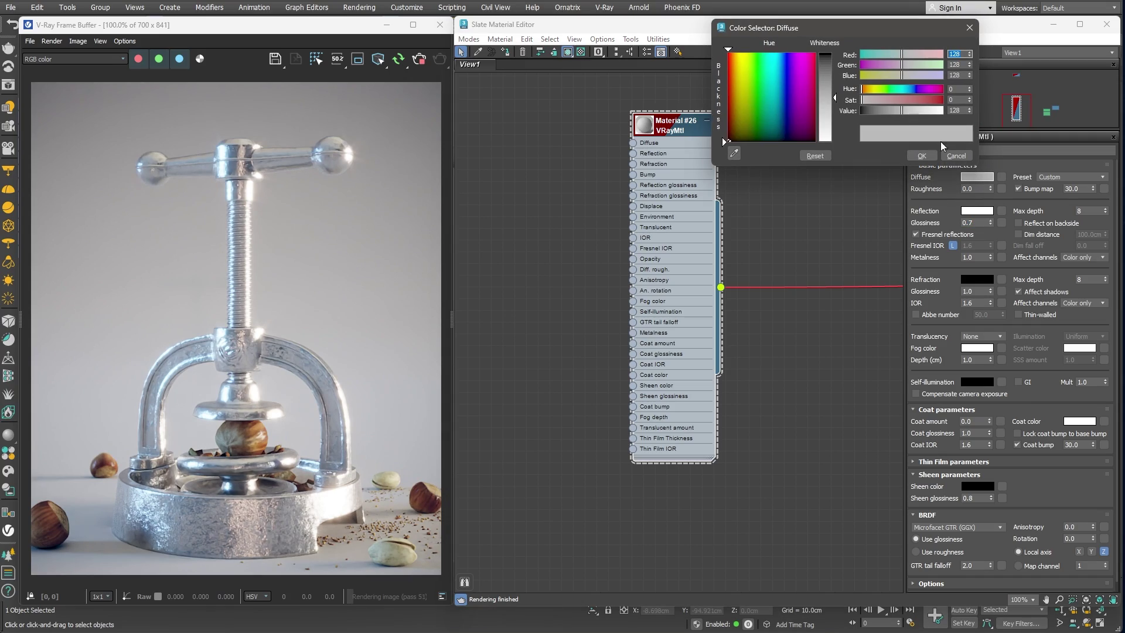
pyautogui.moveTo(901, 110); pyautogui.dragTo(877, 118)
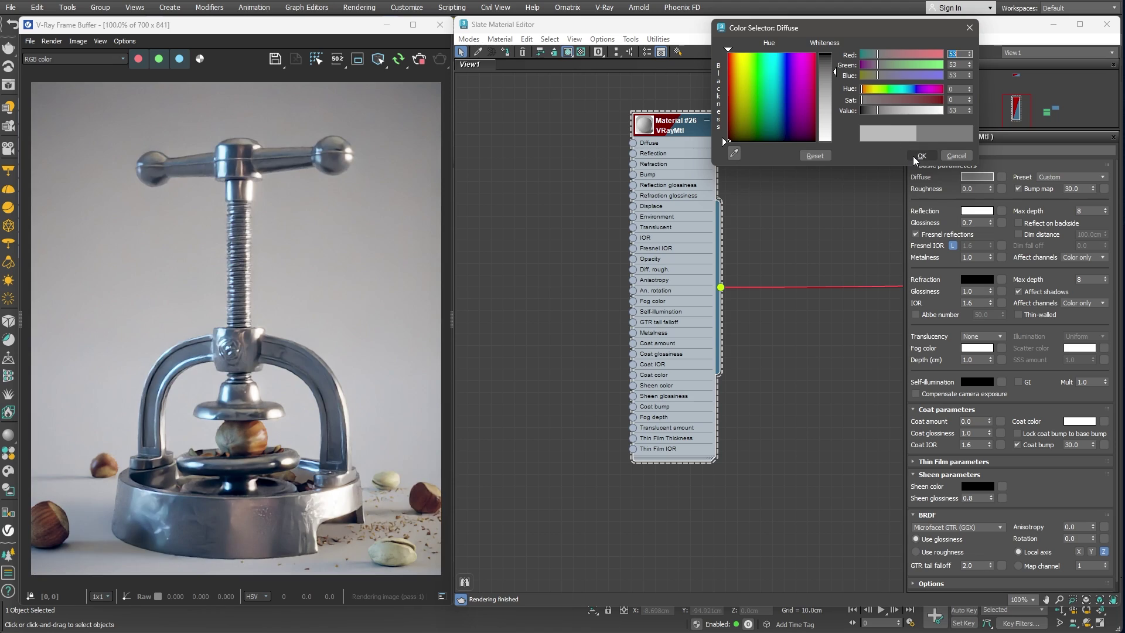
pyautogui.click(915, 156)
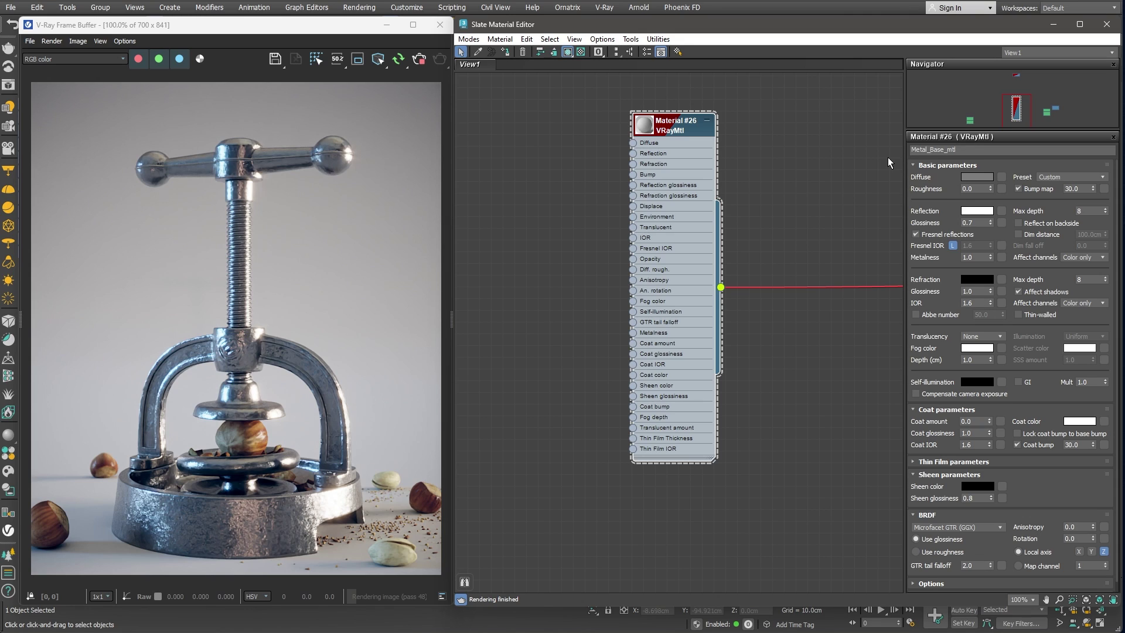
# Add a VRayBlendMtl node and place it right of Material #26.
pyautogui.moveTo(826, 226); pyautogui.dragTo(765, 246, button='middle')
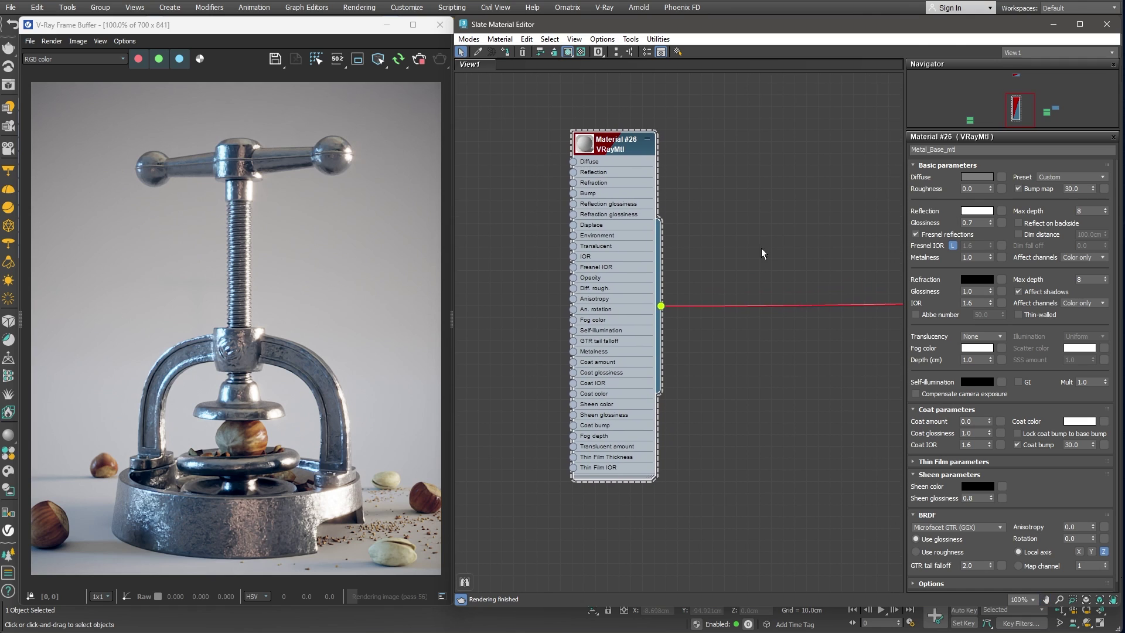
pyautogui.rightClick(772, 222)
pyautogui.moveTo(855, 227)
pyautogui.moveTo(937, 255)
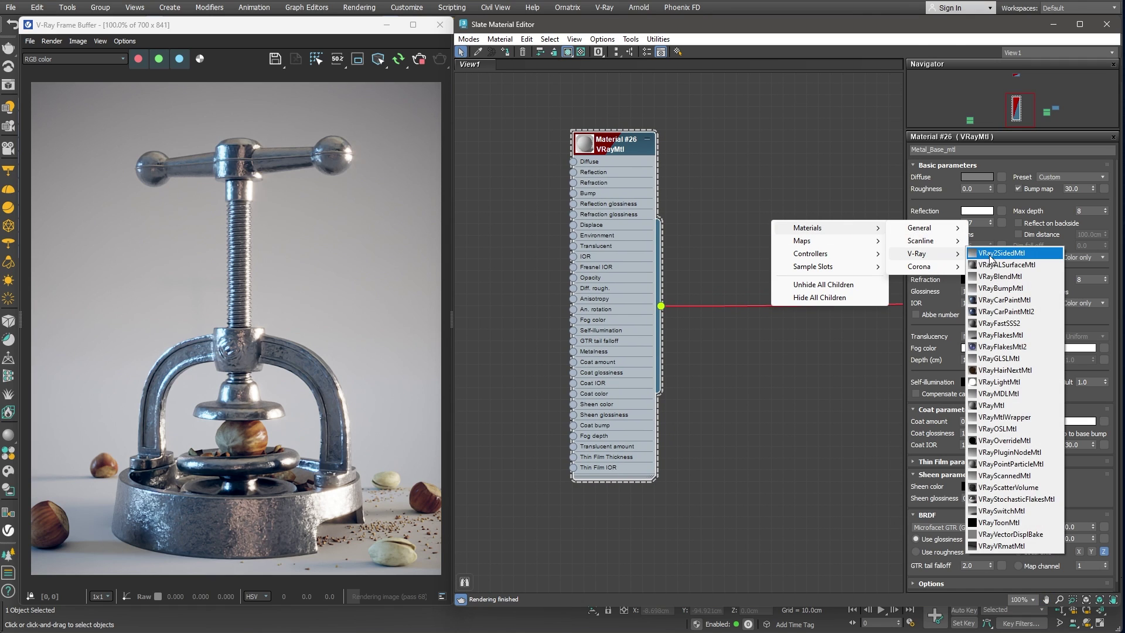
pyautogui.click(1019, 278)
pyautogui.moveTo(765, 230); pyautogui.dragTo(814, 244)
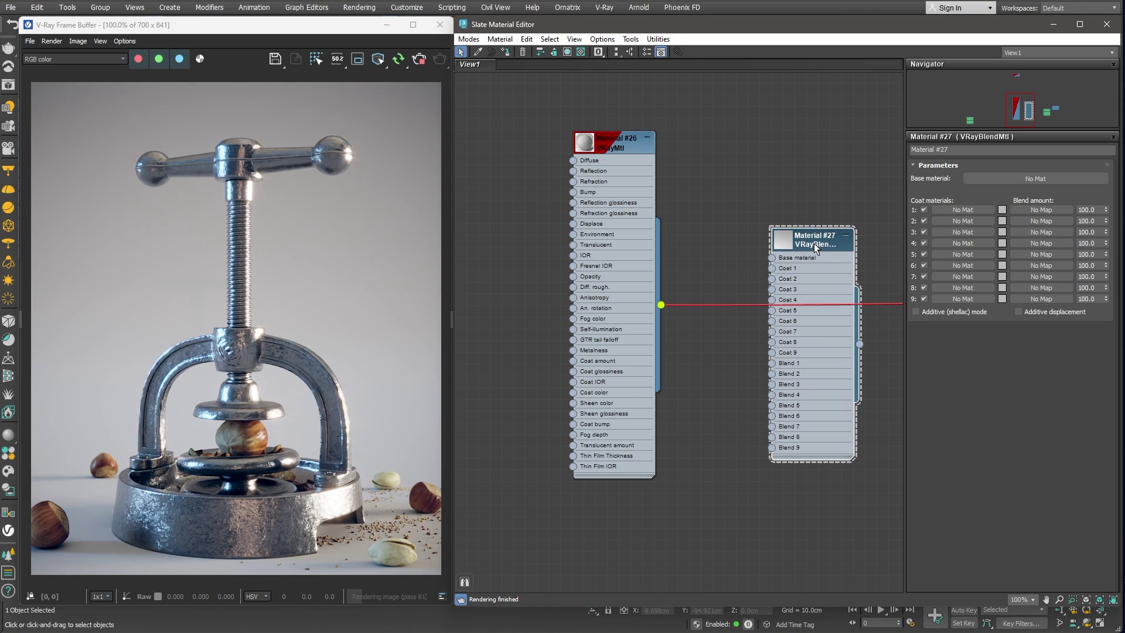
pyautogui.moveTo(813, 244); pyautogui.dragTo(814, 242)
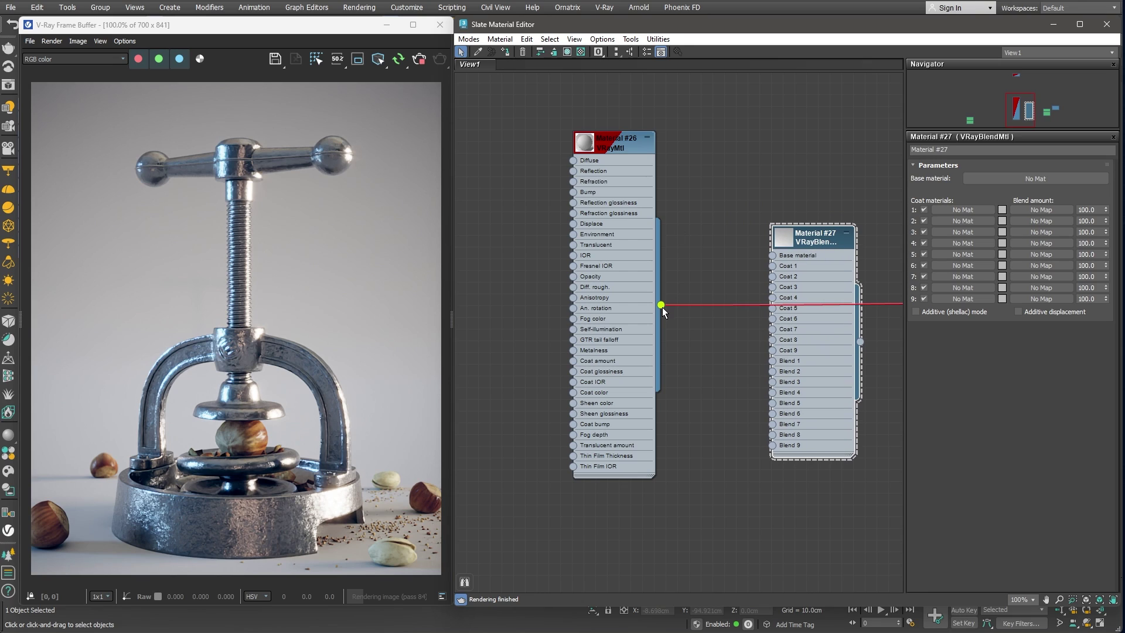
# Wire Metal_Base_mtl into the blend's base and the blend into Material #14's Base mtl.
pyautogui.moveTo(732, 260); pyautogui.dragTo(772, 255)
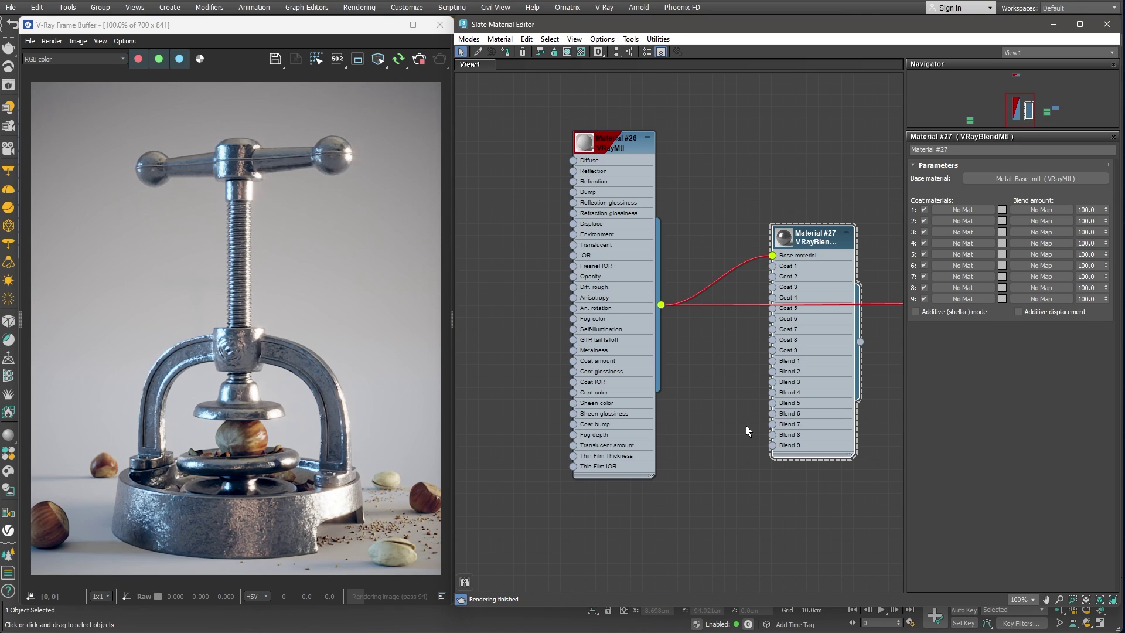
pyautogui.moveTo(736, 425); pyautogui.dragTo(597, 396, button='middle')
pyautogui.scroll(-2, 597, 396)
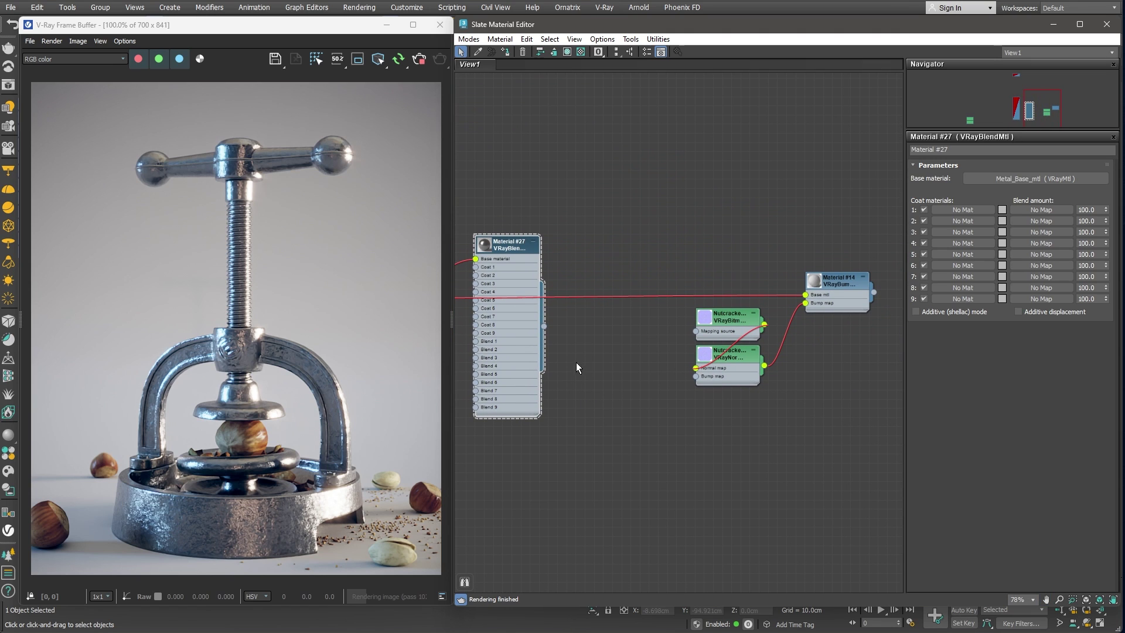
pyautogui.moveTo(544, 326); pyautogui.dragTo(805, 294)
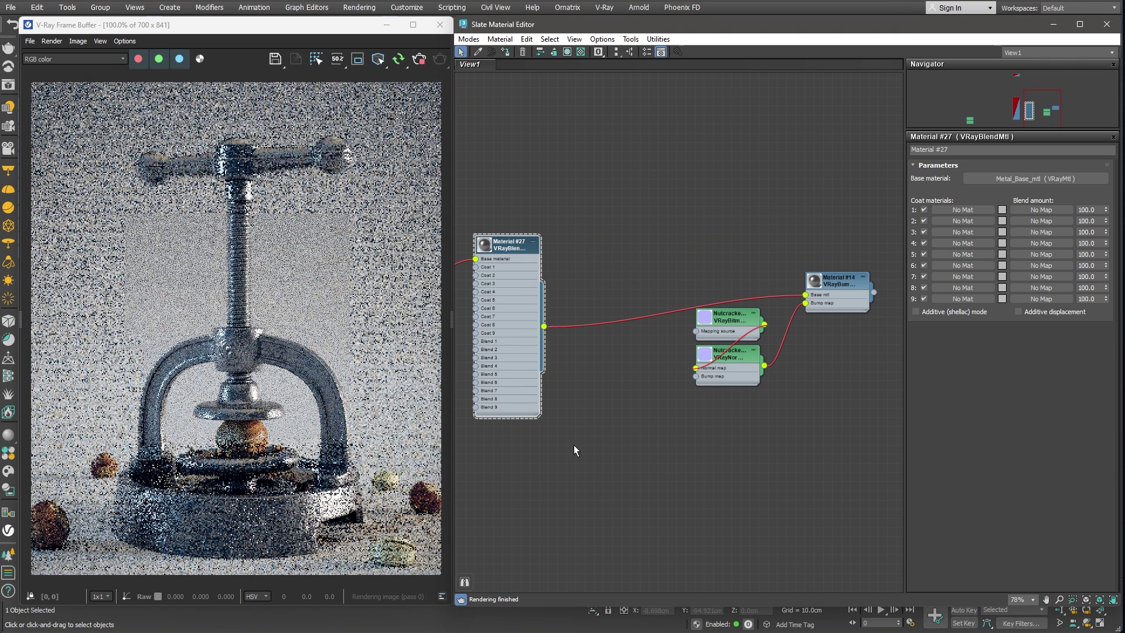
pyautogui.moveTo(574, 450); pyautogui.dragTo(855, 439, button='middle')
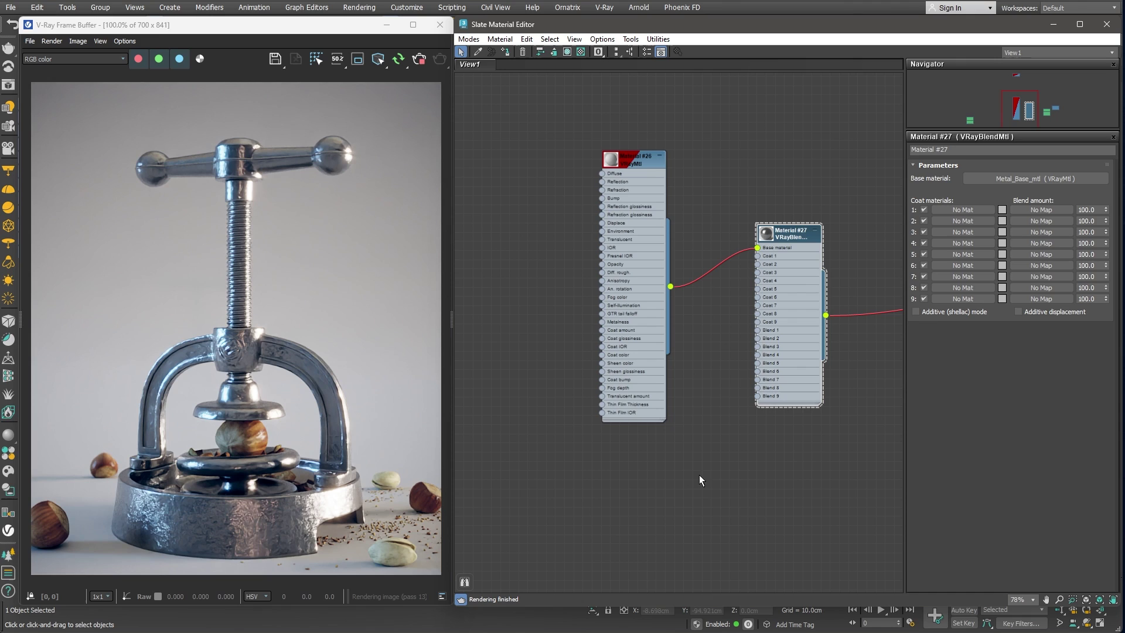
pyautogui.moveTo(643, 410); pyautogui.dragTo(644, 310)
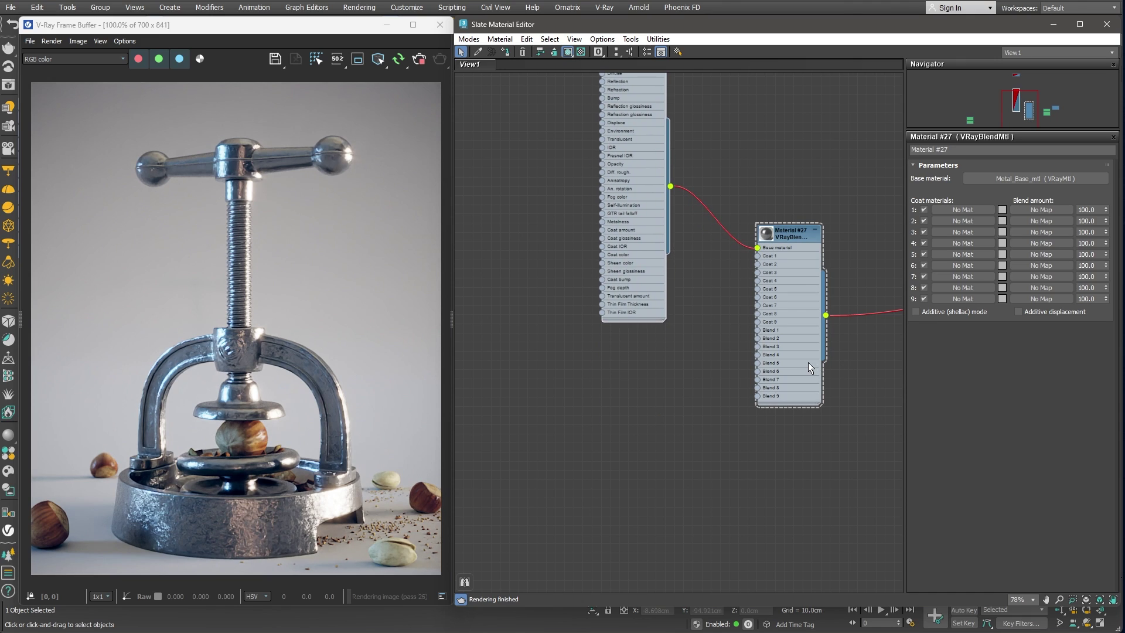
pyautogui.moveTo(807, 362); pyautogui.dragTo(835, 371)
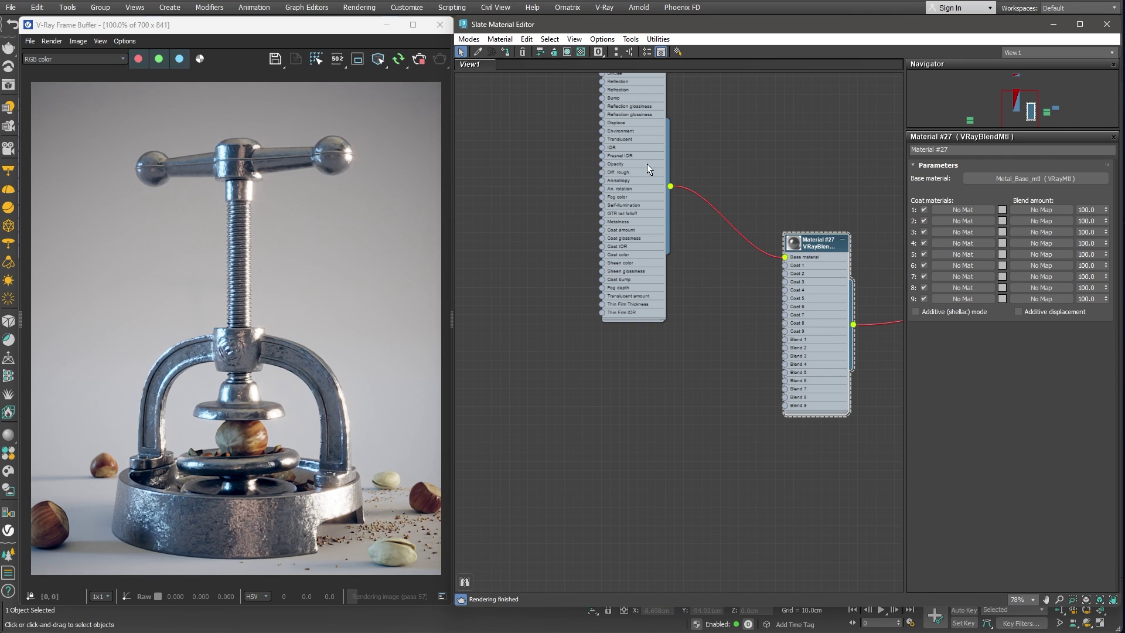
# Copy Material #26 as Material #28, wire it to Coat 1, and set that coat's blend colour white.
pyautogui.keyDown('shift'); pyautogui.moveTo(647, 163); pyautogui.dragTo(645, 425); pyautogui.keyUp('shift')
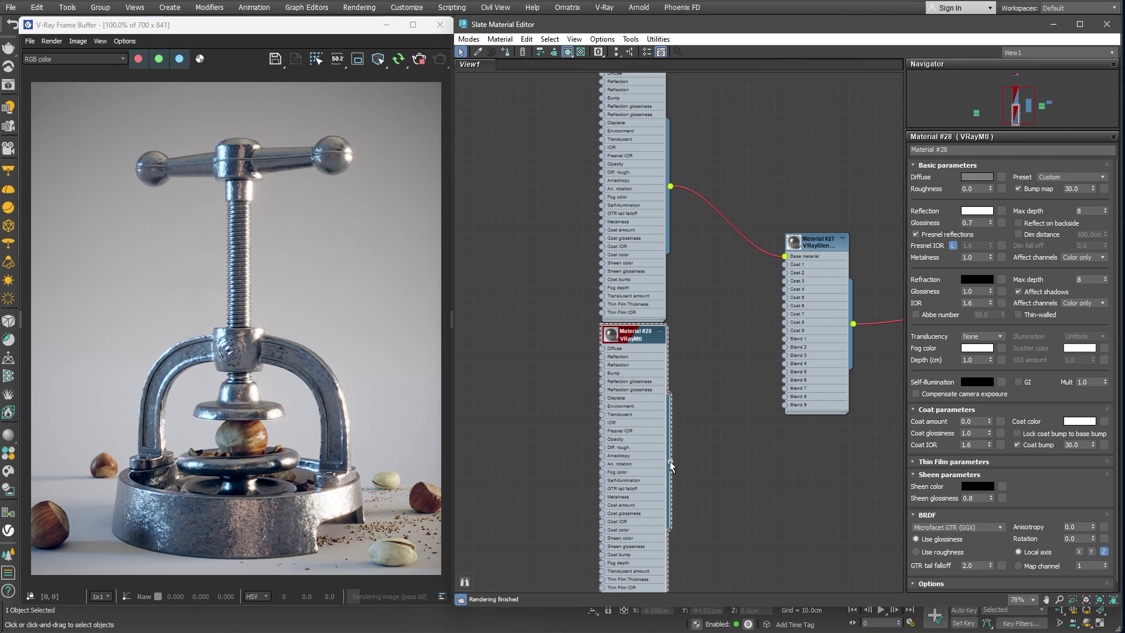
pyautogui.moveTo(670, 461); pyautogui.dragTo(785, 264)
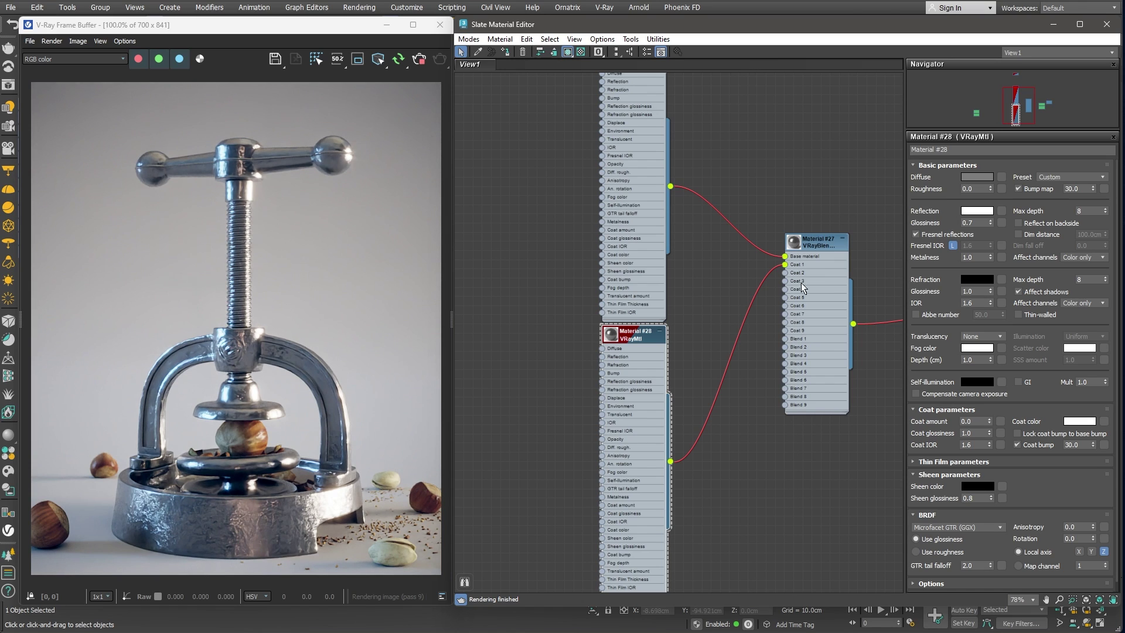
pyautogui.click(818, 245)
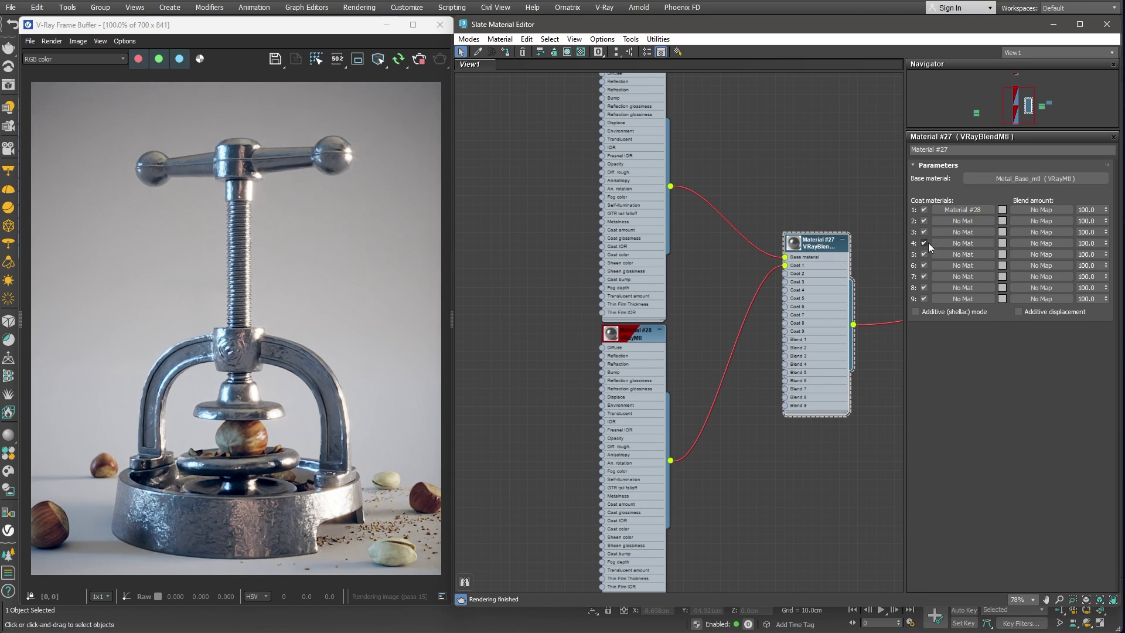
pyautogui.click(1002, 211)
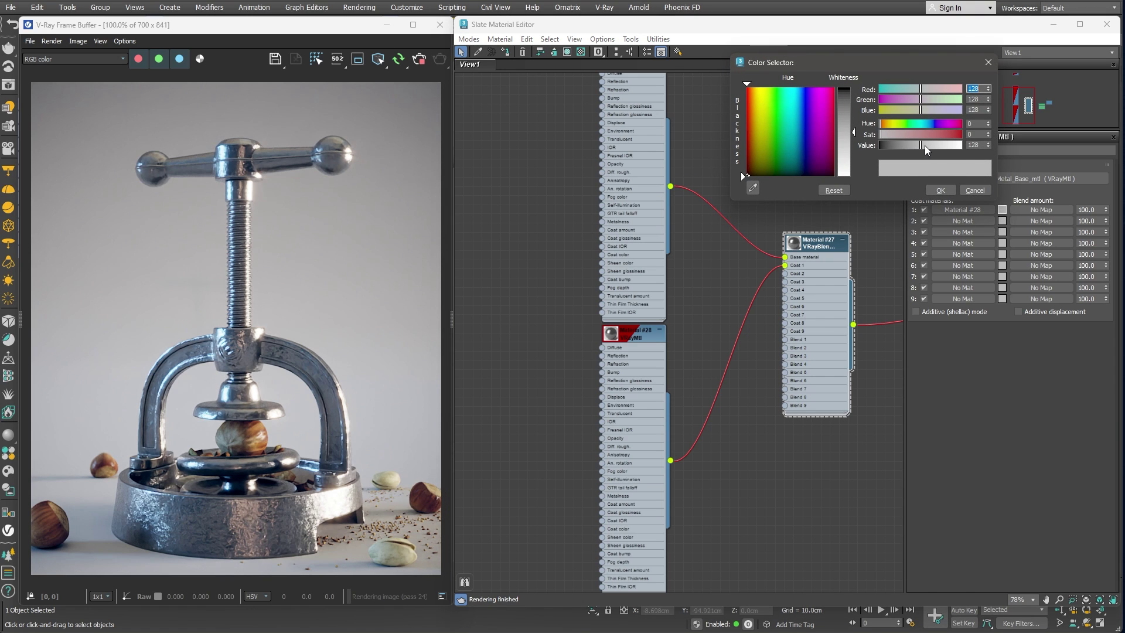
pyautogui.moveTo(924, 145); pyautogui.dragTo(965, 143)
pyautogui.click(940, 191)
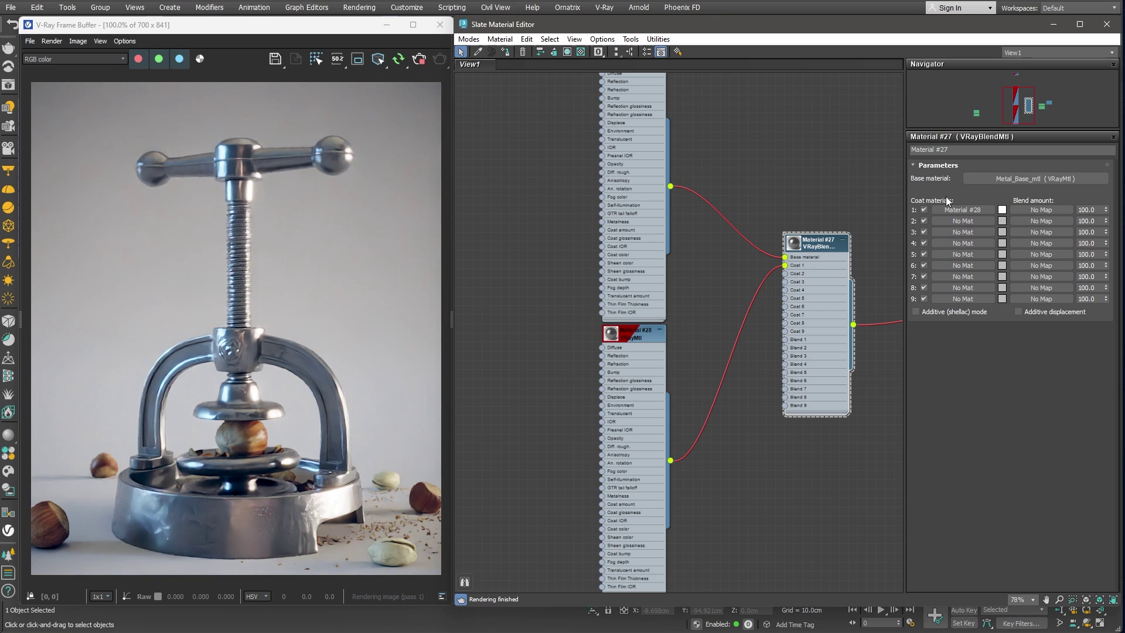
pyautogui.moveTo(737, 519); pyautogui.dragTo(810, 409, button='middle')
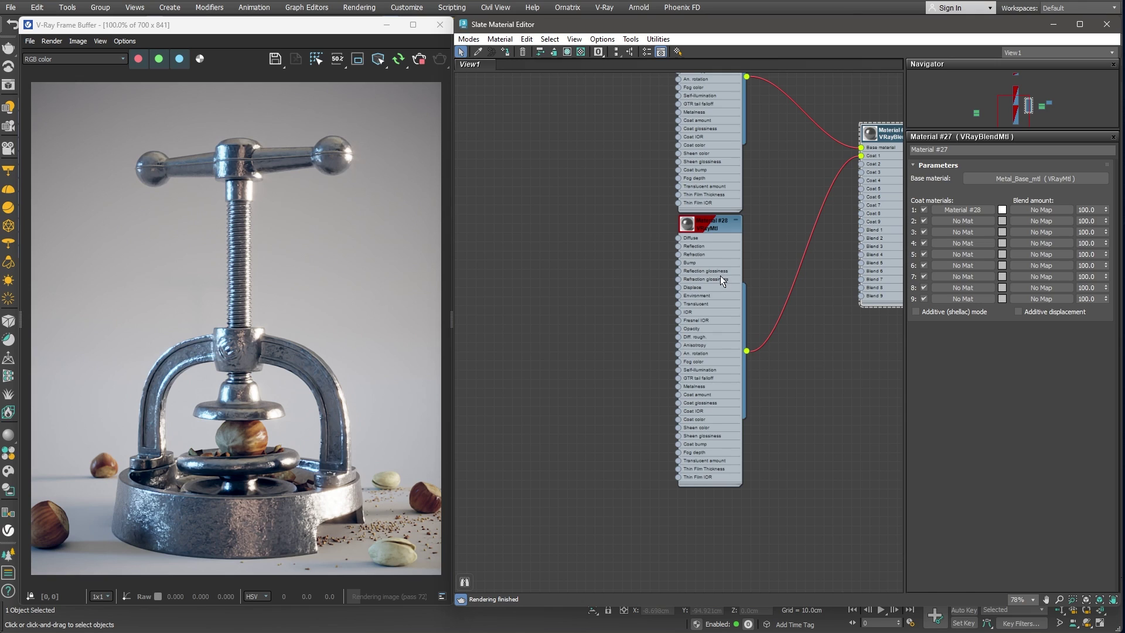
# Set Material #28's diffuse colour to a darker grey of value 36.
pyautogui.doubleClick(707, 226)
pyautogui.click(974, 178)
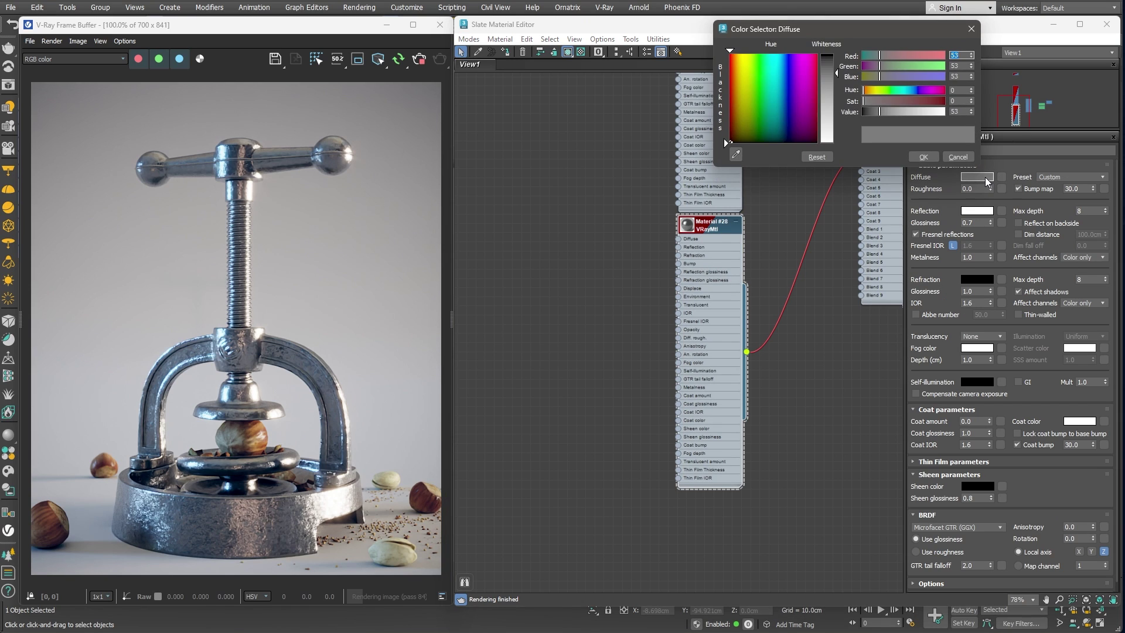
pyautogui.moveTo(877, 113); pyautogui.dragTo(874, 112)
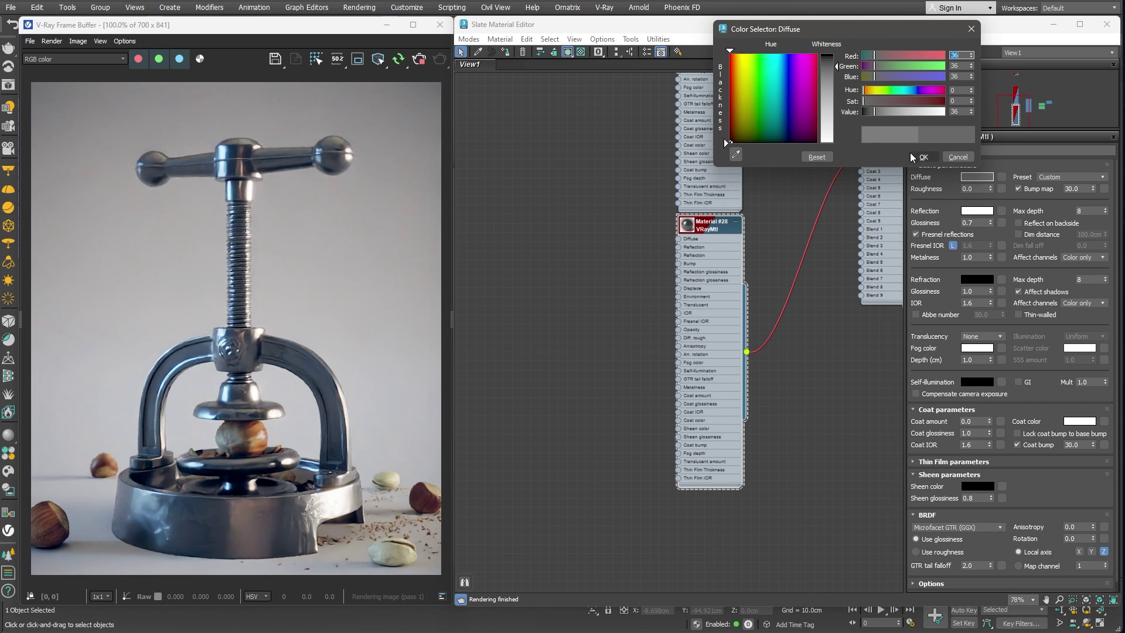
pyautogui.click(912, 156)
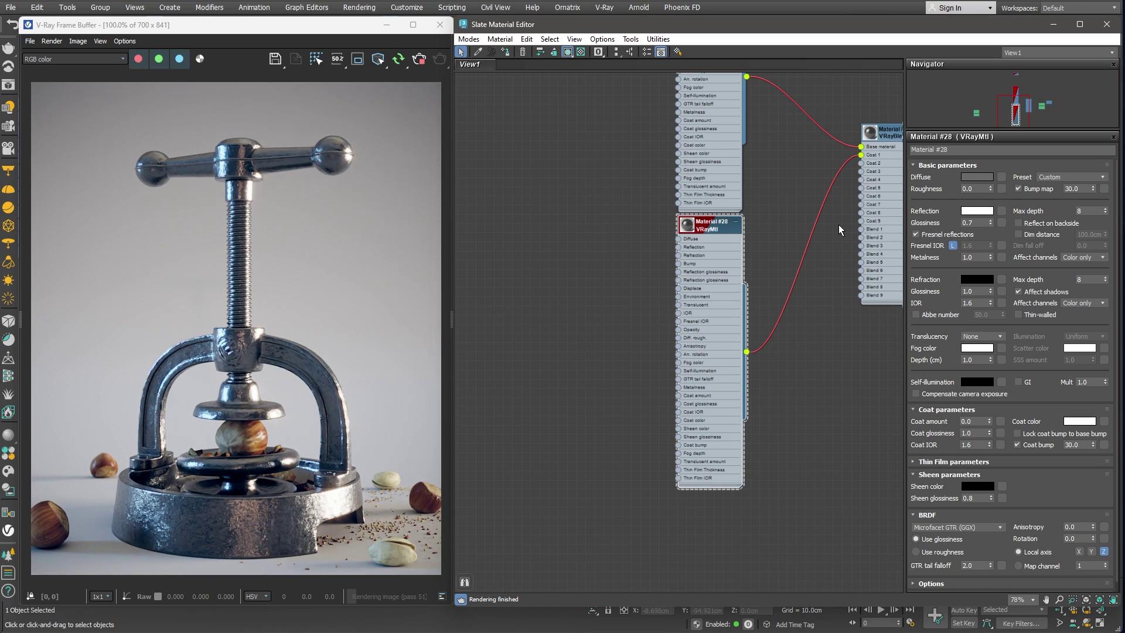
# Add a Composite map and plug it into Material #28's Reflection glossiness.
pyautogui.moveTo(608, 376); pyautogui.dragTo(671, 298, button='middle')
pyautogui.rightClick(616, 238)
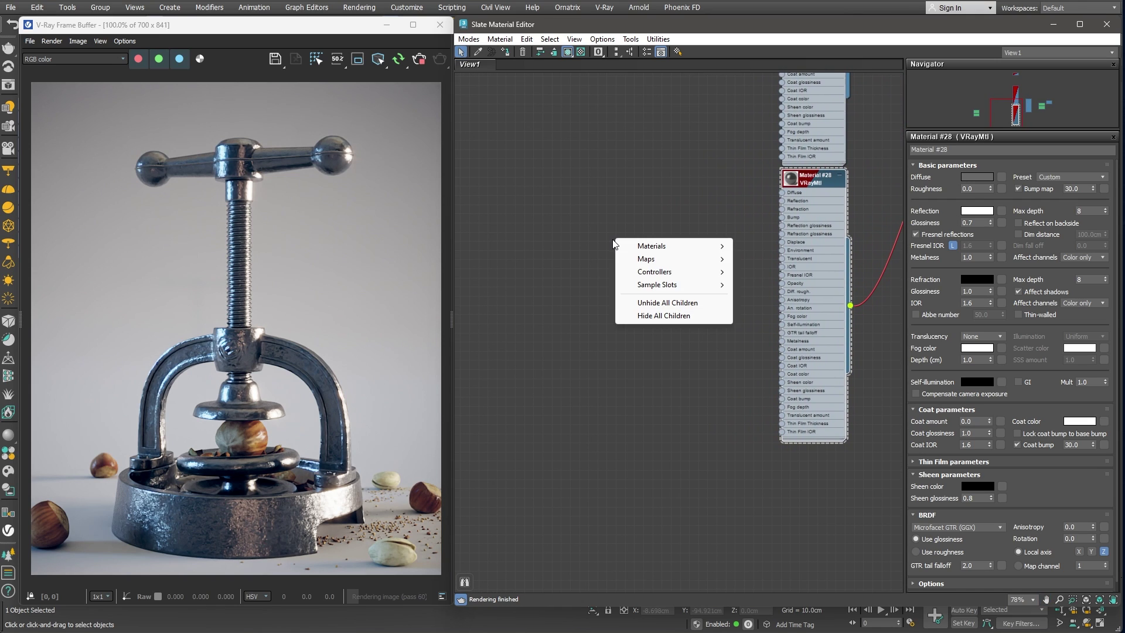
pyautogui.moveTo(721, 260)
pyautogui.moveTo(775, 273)
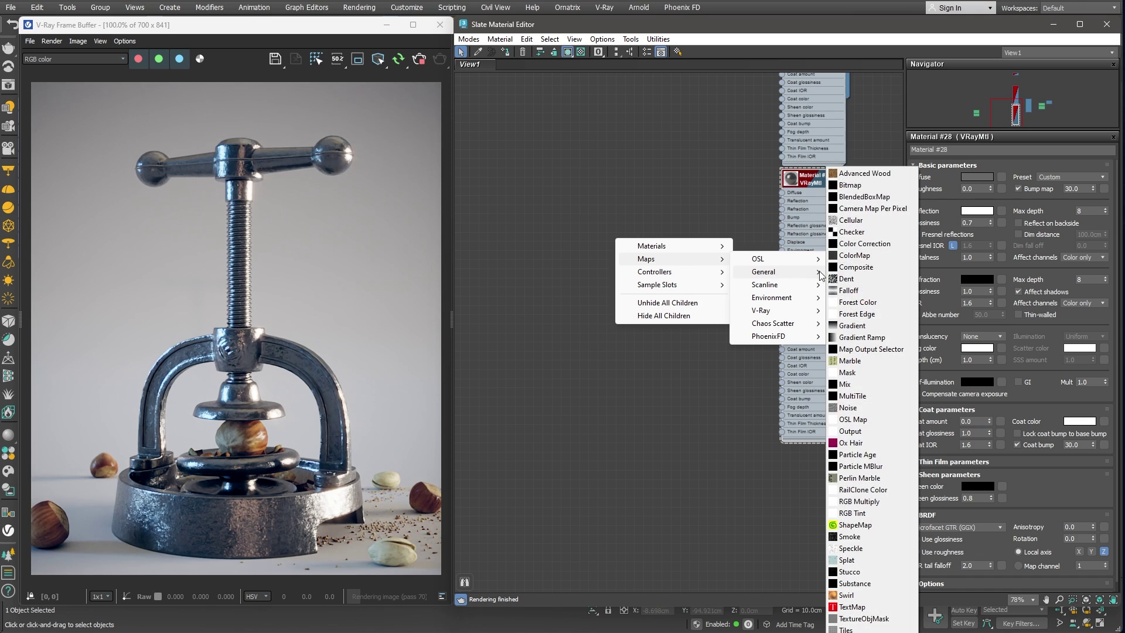
pyautogui.click(850, 273)
pyautogui.moveTo(643, 234); pyautogui.dragTo(661, 225)
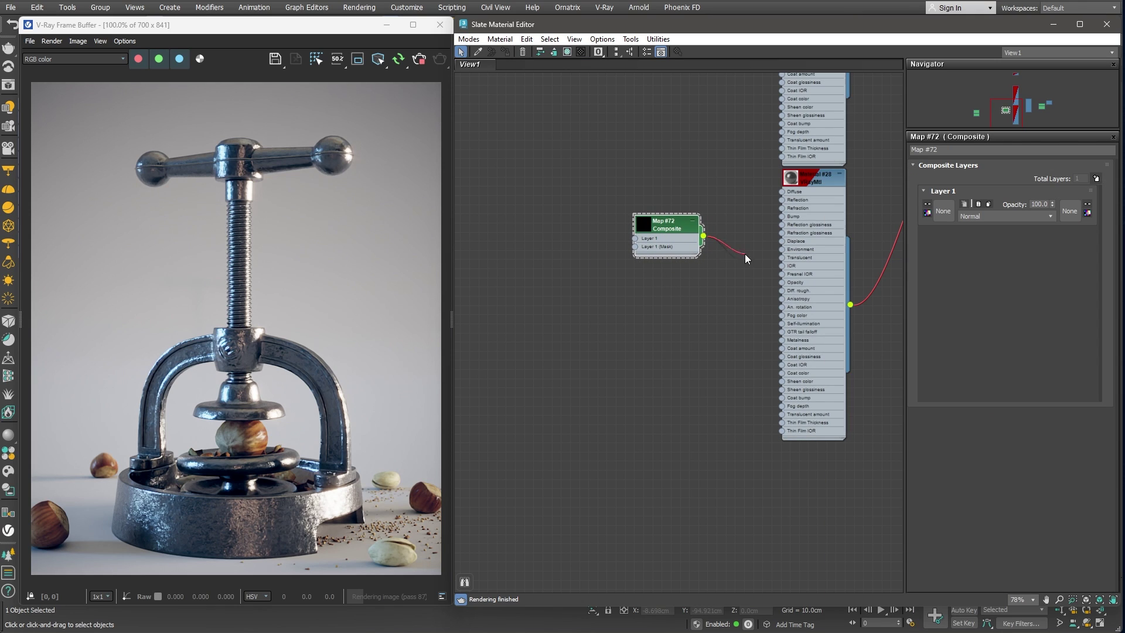
pyautogui.moveTo(744, 255); pyautogui.dragTo(782, 225)
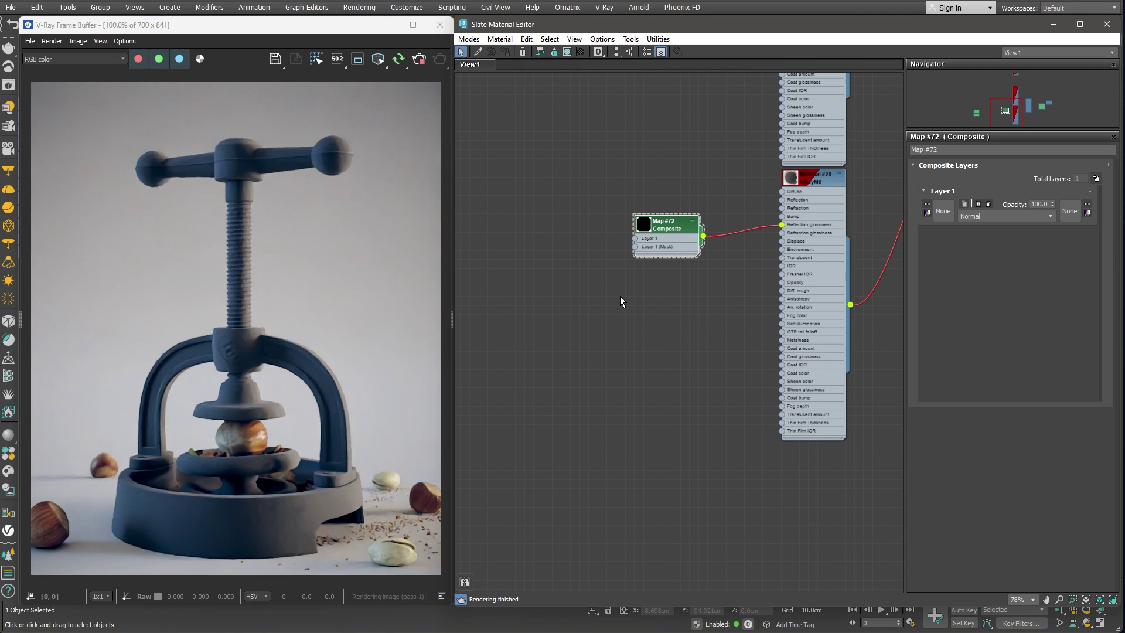
# Add a Noise map and connect it to the Composite's Layer 1.
pyautogui.rightClick(538, 234)
pyautogui.moveTo(571, 254)
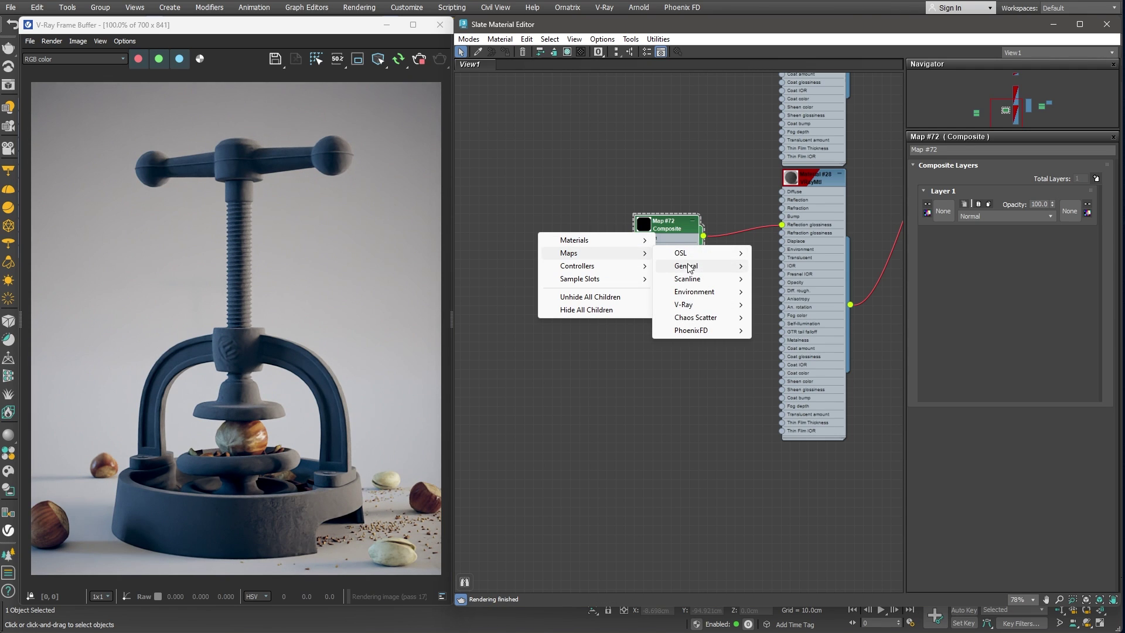
pyautogui.moveTo(687, 265)
pyautogui.click(787, 406)
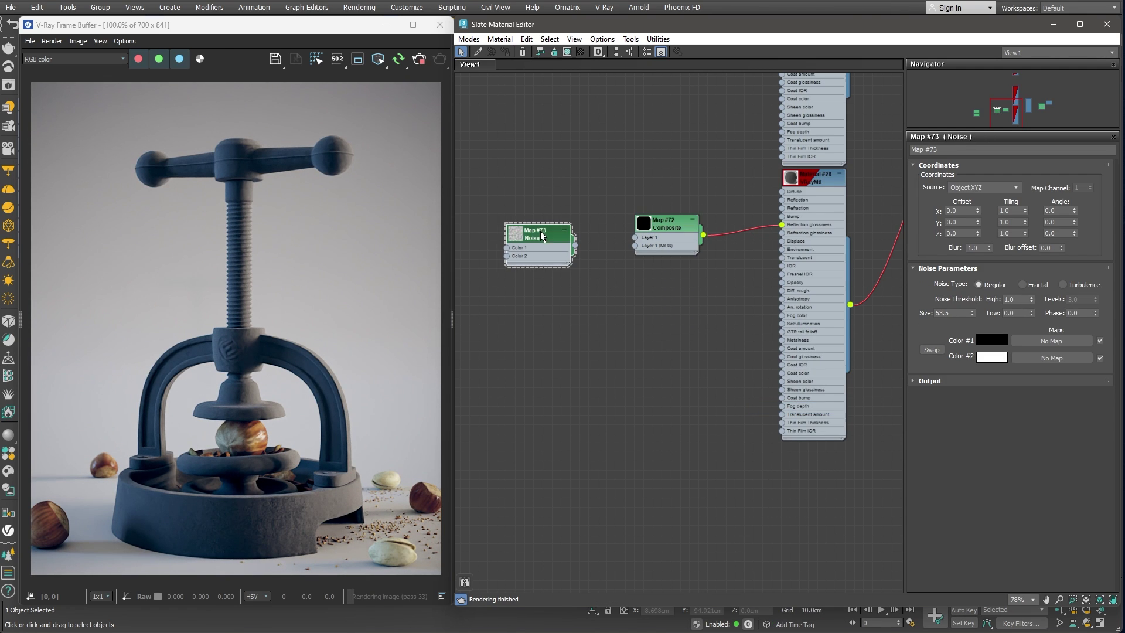
pyautogui.moveTo(635, 237); pyautogui.dragTo(635, 237)
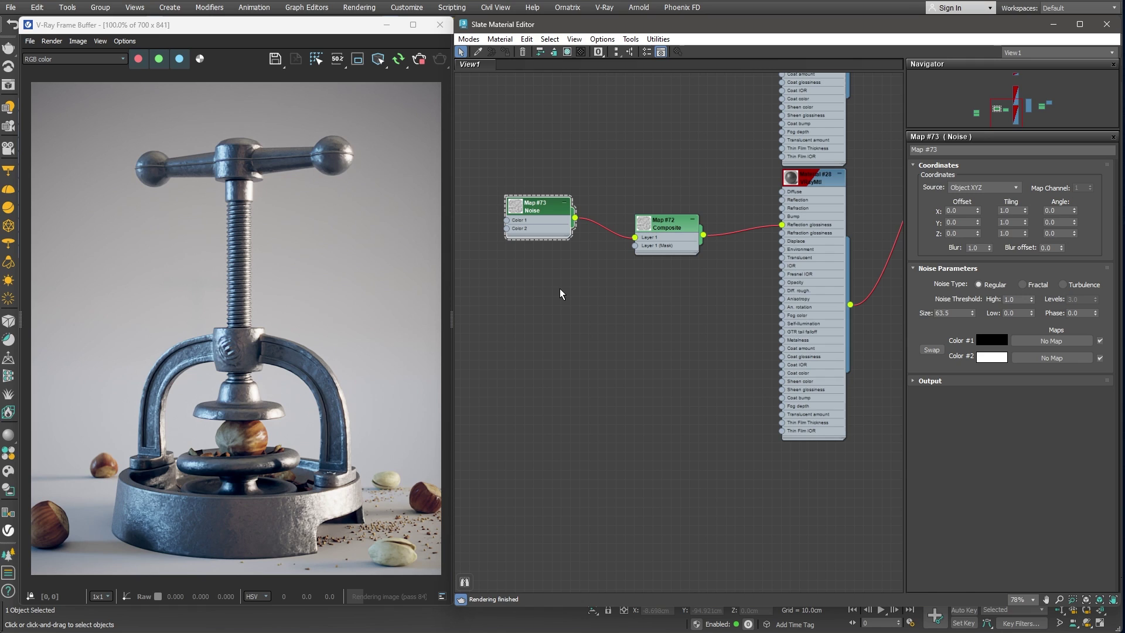
# Set the noise thresholds to High 0.55 and Low 0.45.
pyautogui.doubleClick(1016, 299)
pyautogui.press('BackSpace')
pyautogui.write('.55')
pyautogui.doubleClick(1017, 313)
pyautogui.write('.45')
pyautogui.press('Return')
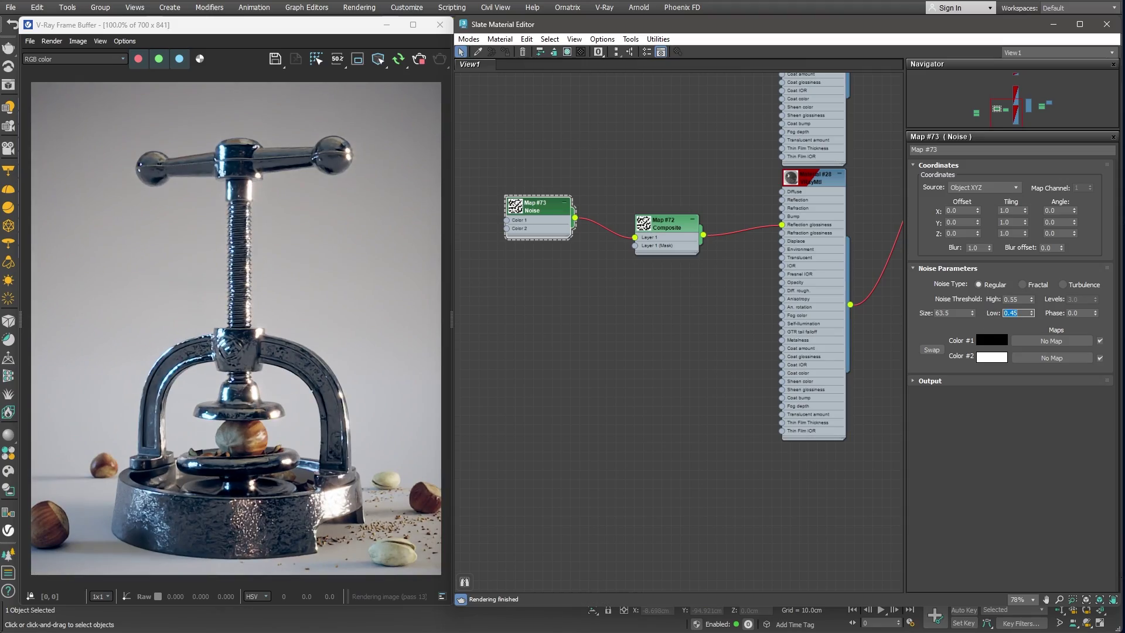
# Make the noise Fractal with size 0.6 and 9 levels.
pyautogui.moveTo(971, 313); pyautogui.dragTo(969, 374)
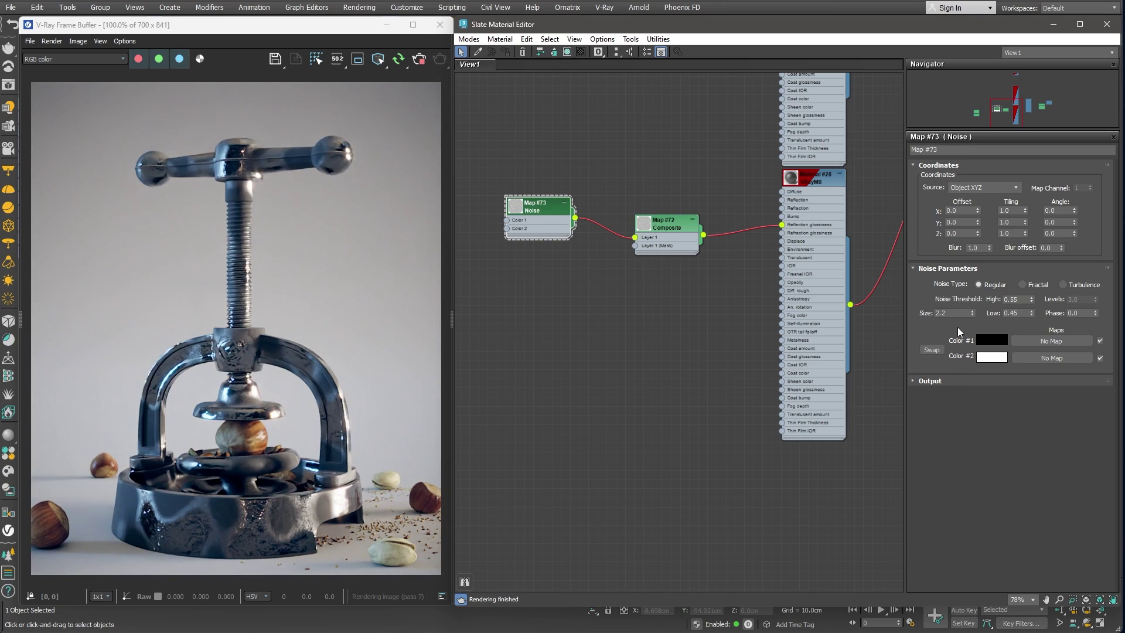
pyautogui.doubleClick(932, 312)
pyautogui.write('0.6')
pyautogui.press('Return')
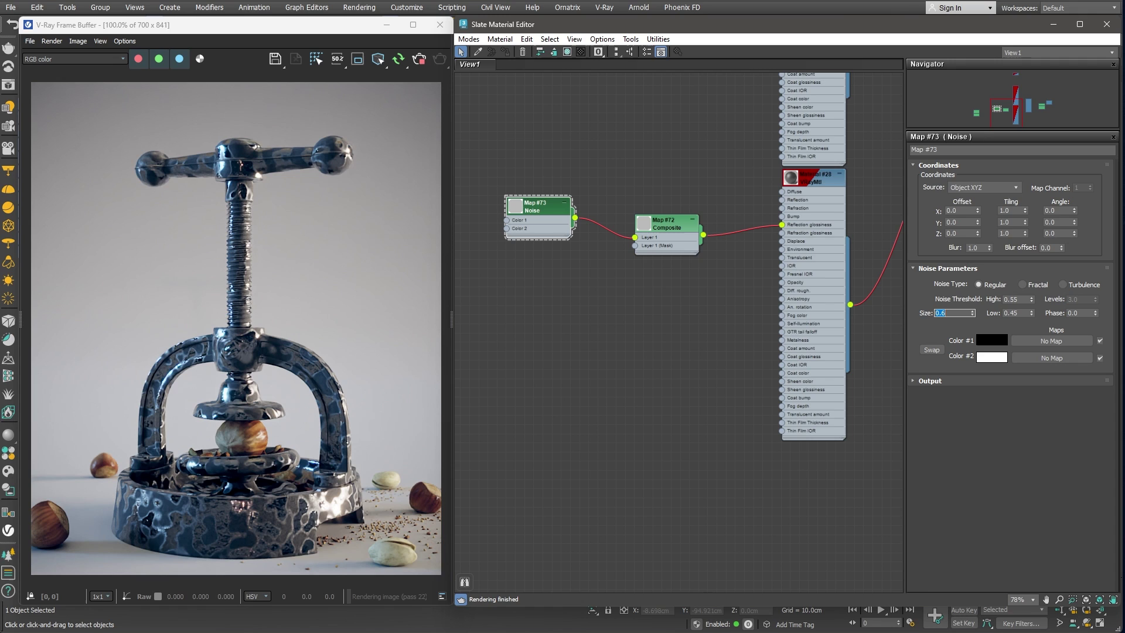
pyautogui.click(1023, 285)
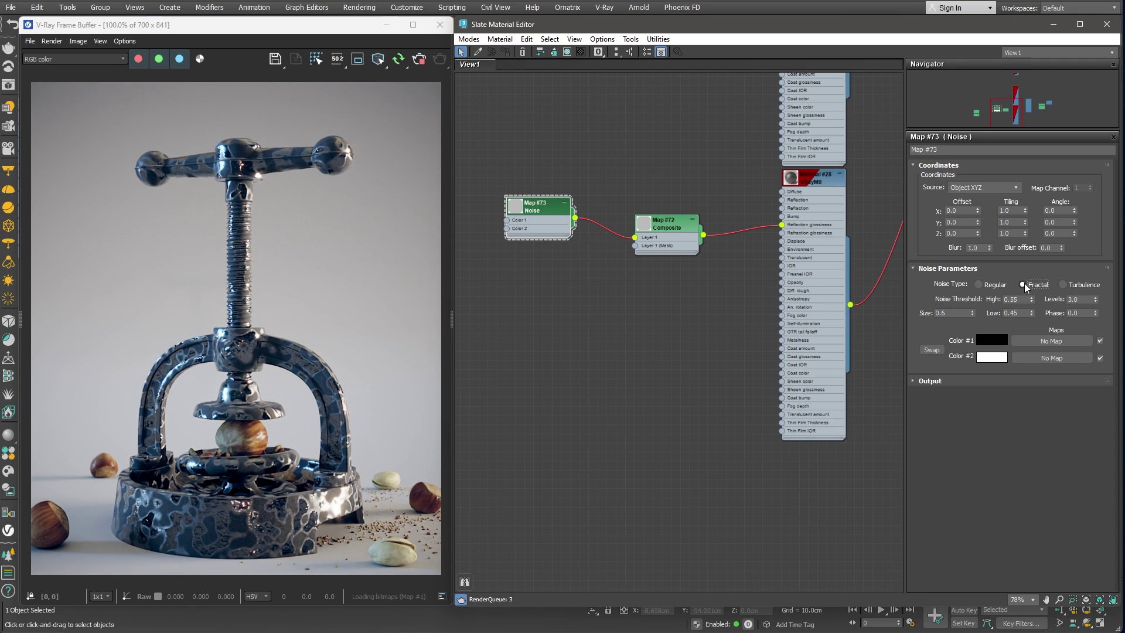
pyautogui.click(1081, 299)
pyautogui.write('9')
pyautogui.press('Return')
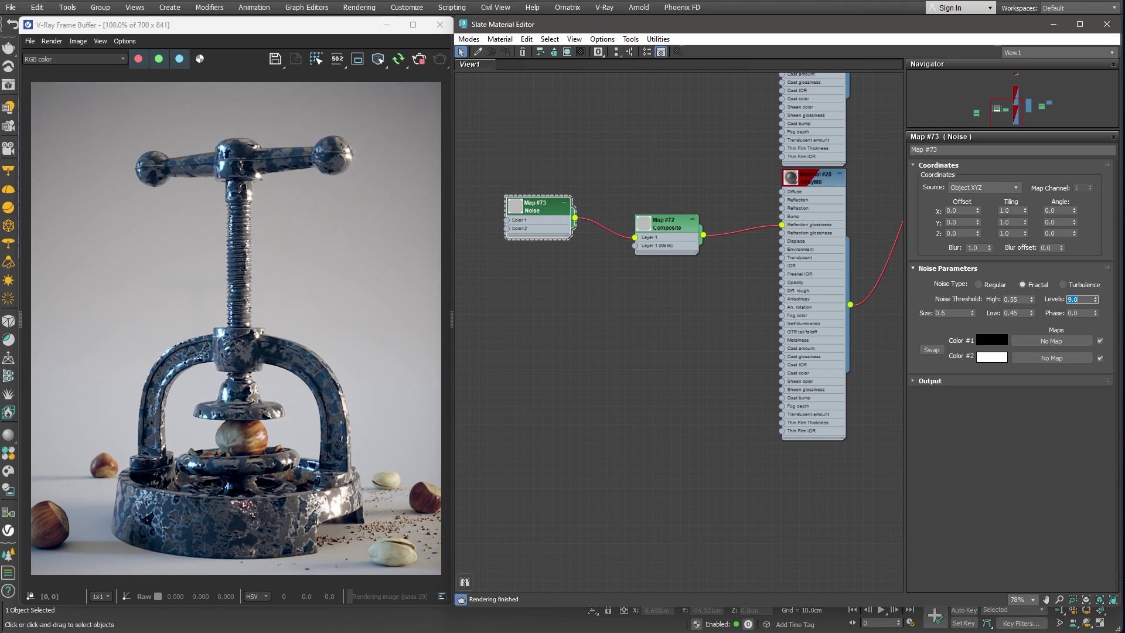
# Set the Noise map's Color #2 to mid grey, value 128.
pyautogui.click(992, 357)
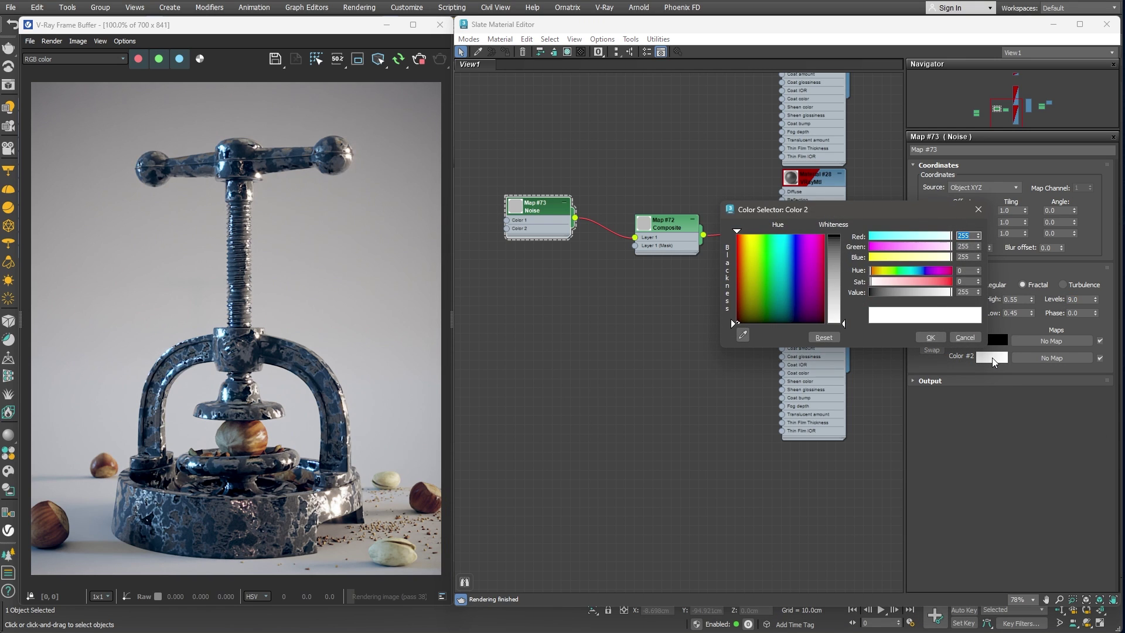
pyautogui.moveTo(933, 291); pyautogui.dragTo(925, 291)
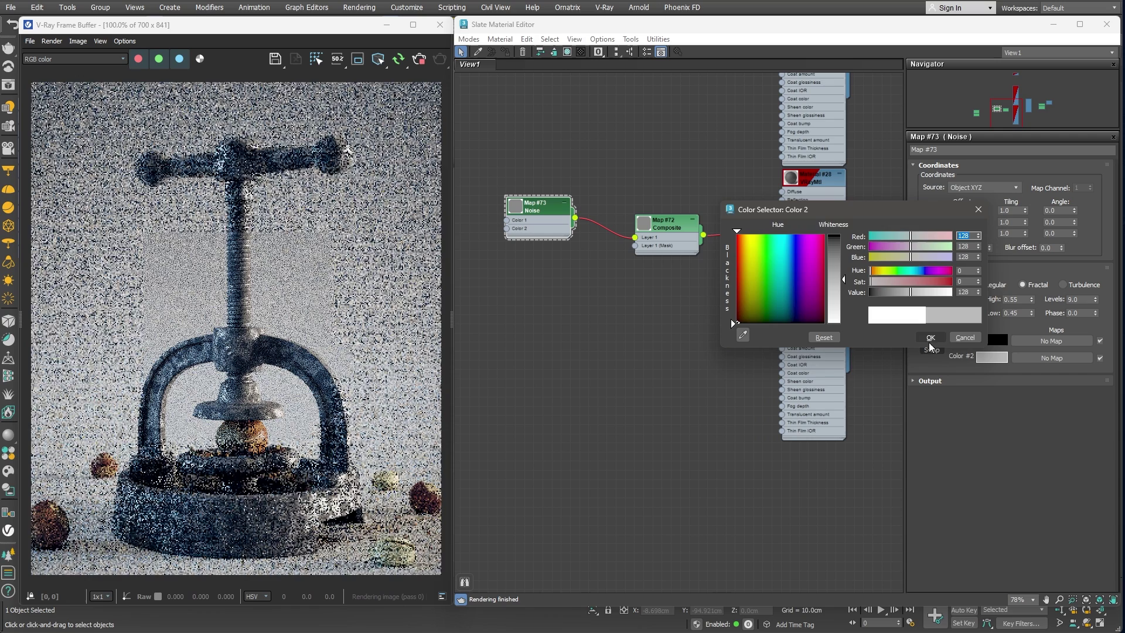
pyautogui.click(930, 338)
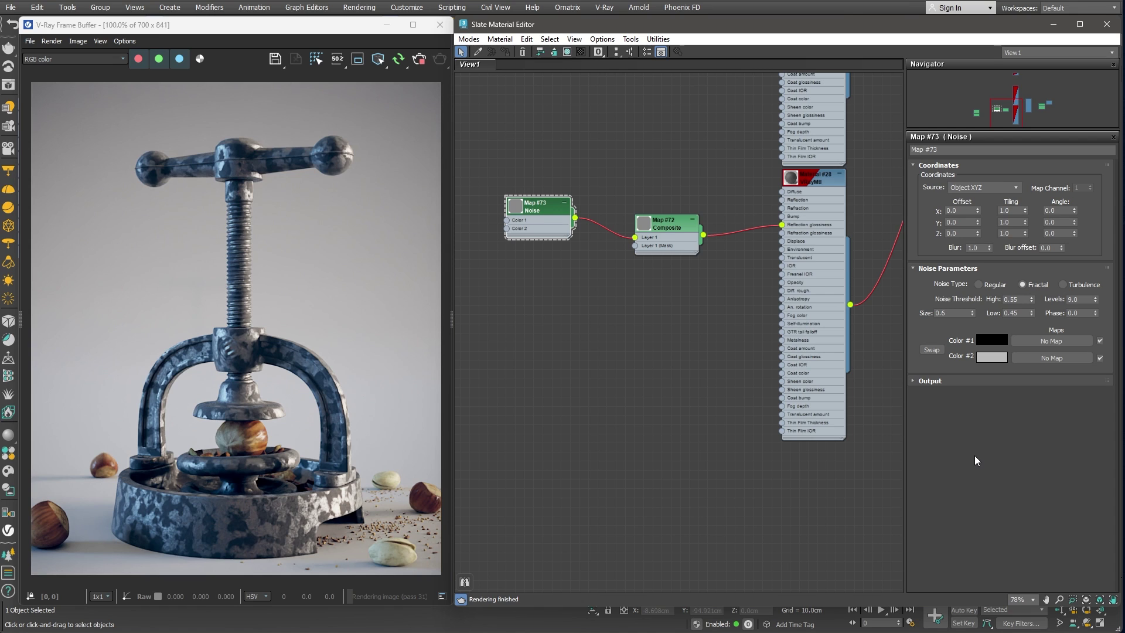
# Copy the Noise map and connect the copy into Map #73's Color #1.
pyautogui.moveTo(563, 347); pyautogui.dragTo(678, 272, button='middle')
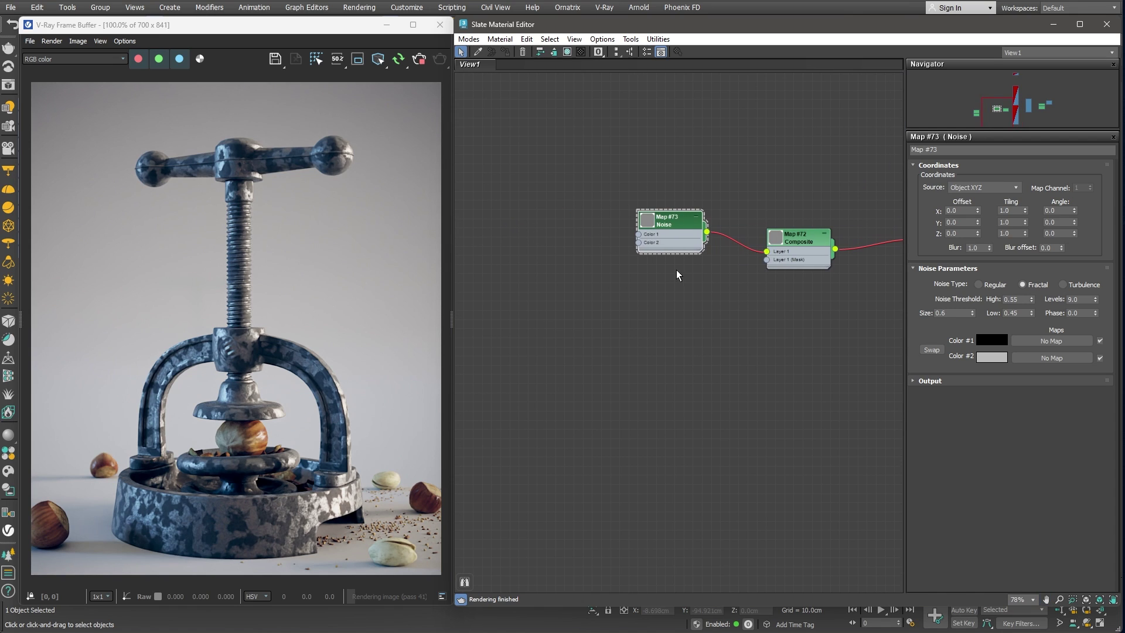
pyautogui.keyDown('shift'); pyautogui.moveTo(669, 218); pyautogui.dragTo(1046, 345); pyautogui.keyUp('shift')
pyautogui.click(665, 222)
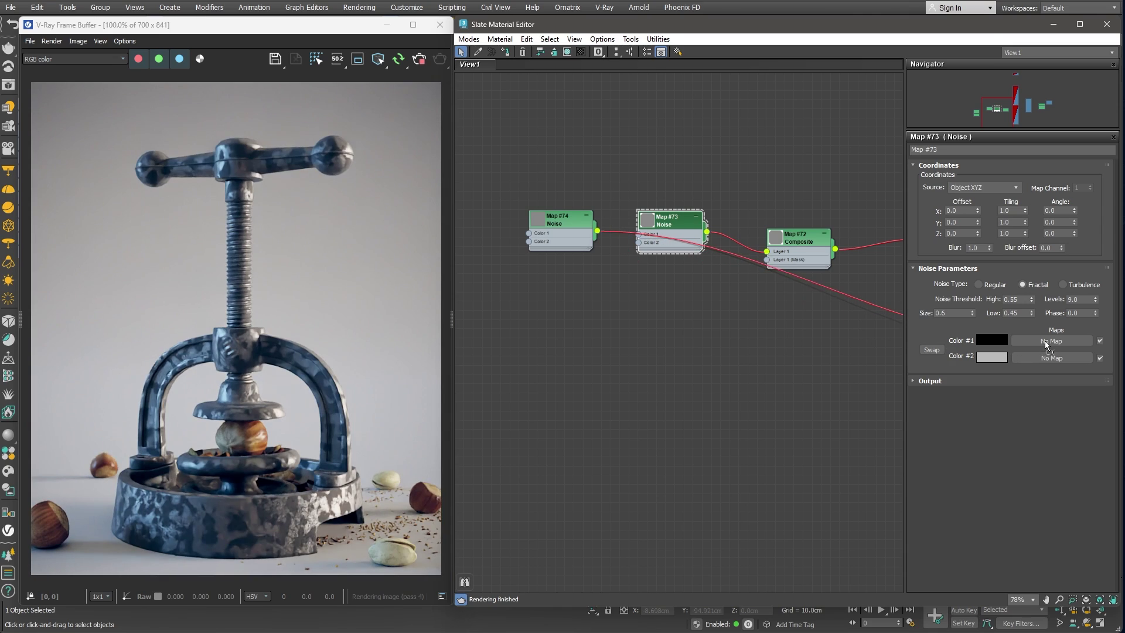
pyautogui.click(785, 350)
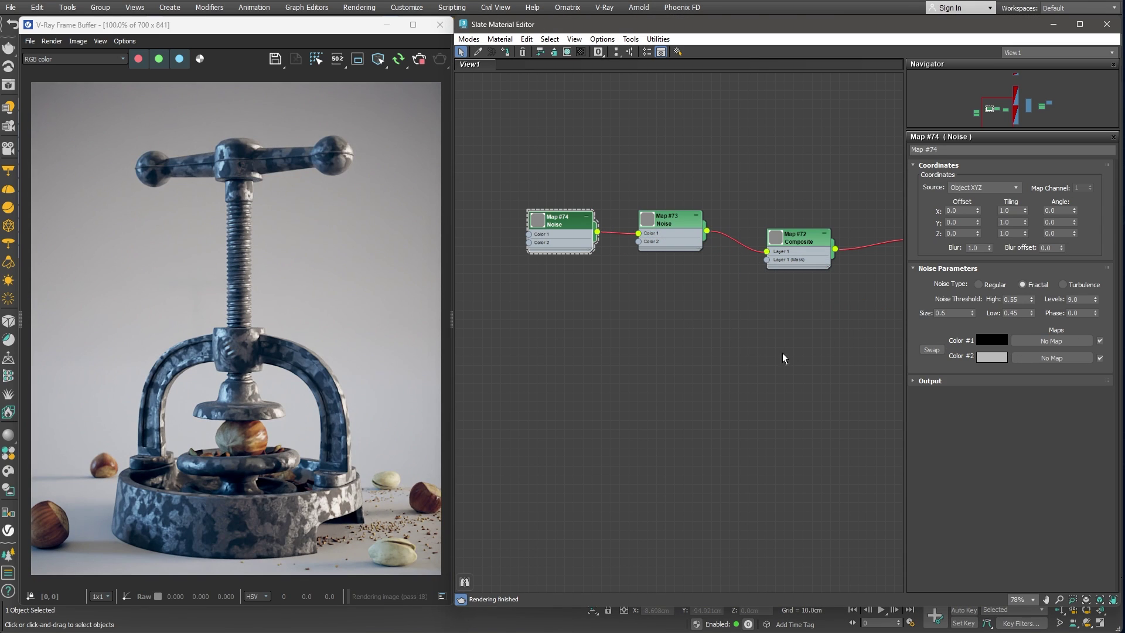
# Give the copied noise size 1.4, High threshold 0.6 and Low threshold 0.4.
pyautogui.write('4')
pyautogui.press('Return')
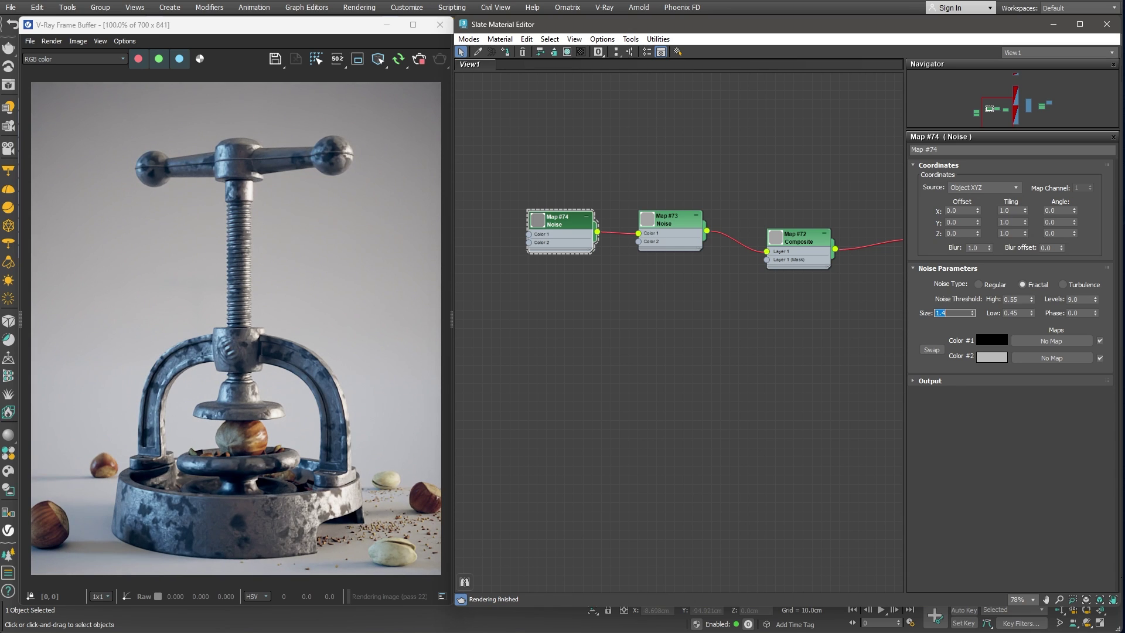
pyautogui.press('Tab')
pyautogui.write('.6')
pyautogui.press('Tab')
pyautogui.write('.4')
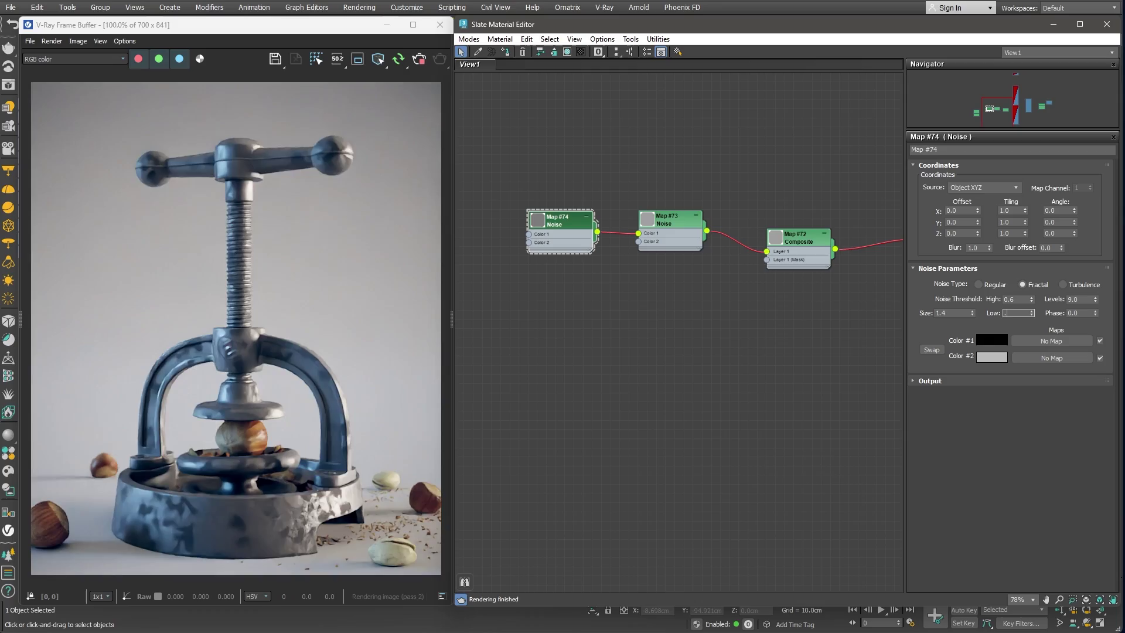
pyautogui.press('Return')
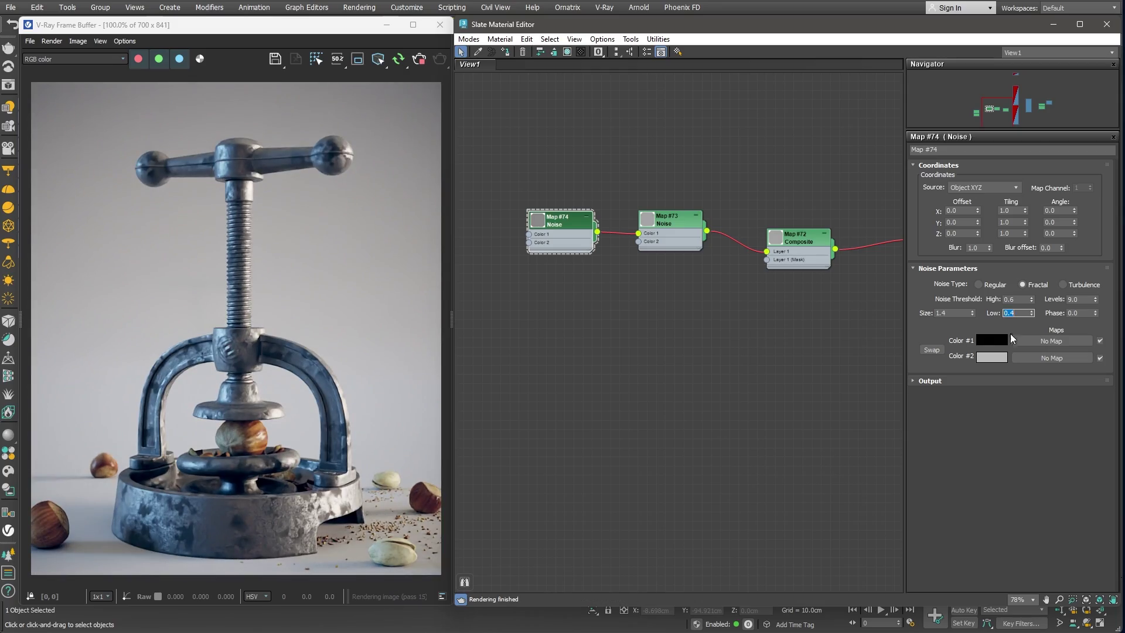
# Set the copied noise's Color #1 to dark grey, value 80.
pyautogui.click(986, 341)
pyautogui.moveTo(866, 275); pyautogui.dragTo(891, 280)
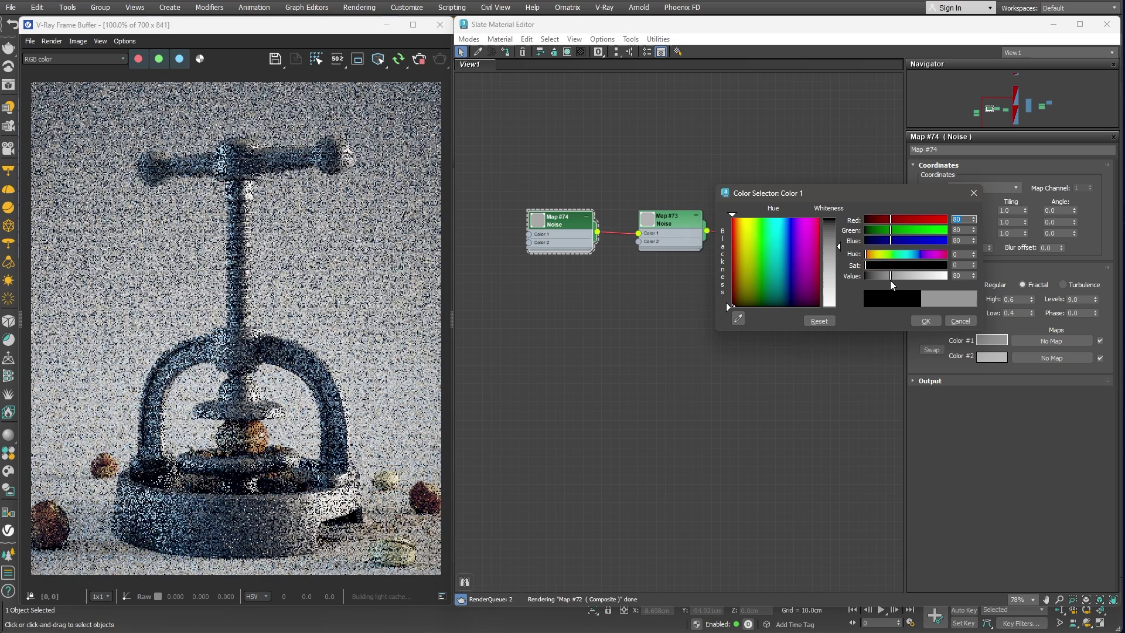
pyautogui.click(925, 321)
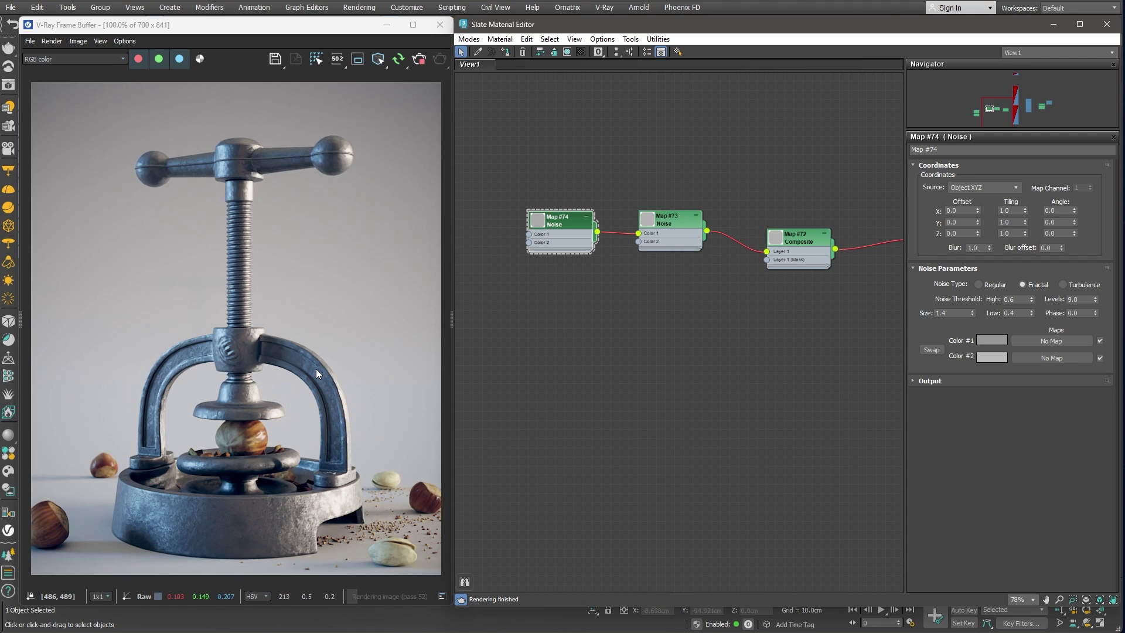
pyautogui.scroll(1, 345, 499)
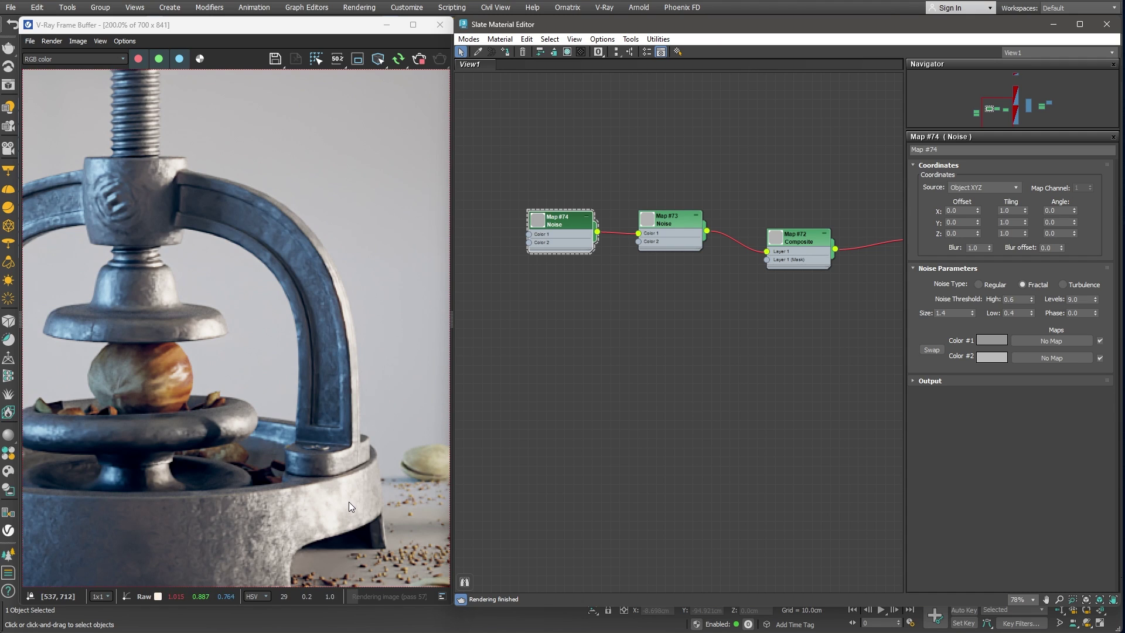
pyautogui.scroll(-1, 376, 514)
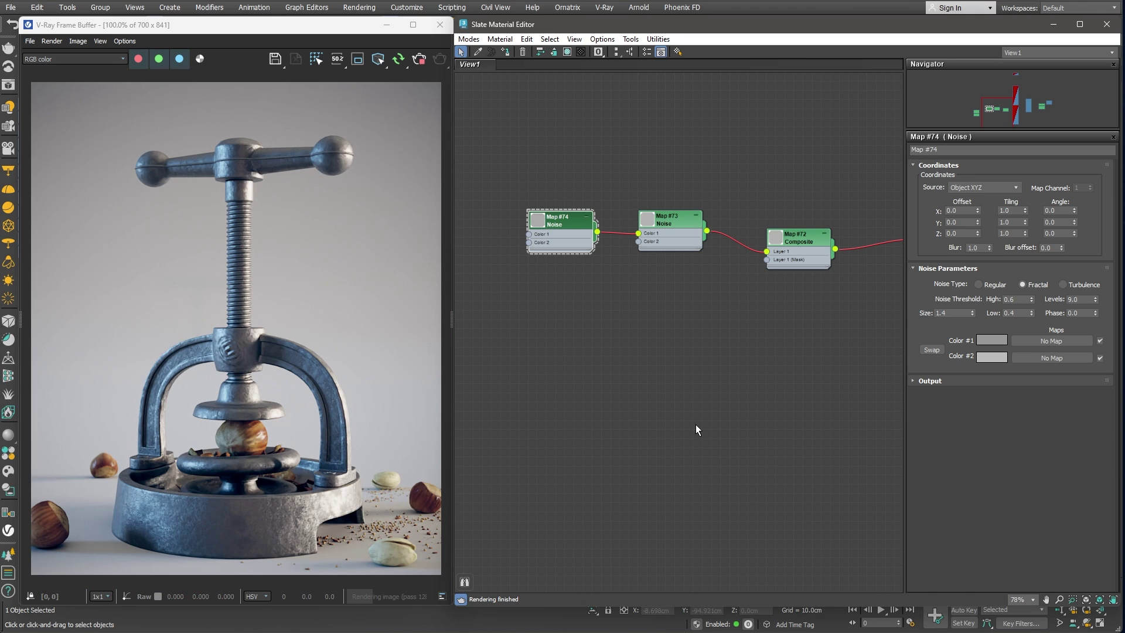
# Preview the scratch bitmap (Map #53) and dirt-mask bitmap (Map #55) images.
pyautogui.moveTo(684, 410); pyautogui.dragTo(801, 352, button='middle')
pyautogui.click(529, 210)
pyautogui.click(1009, 205)
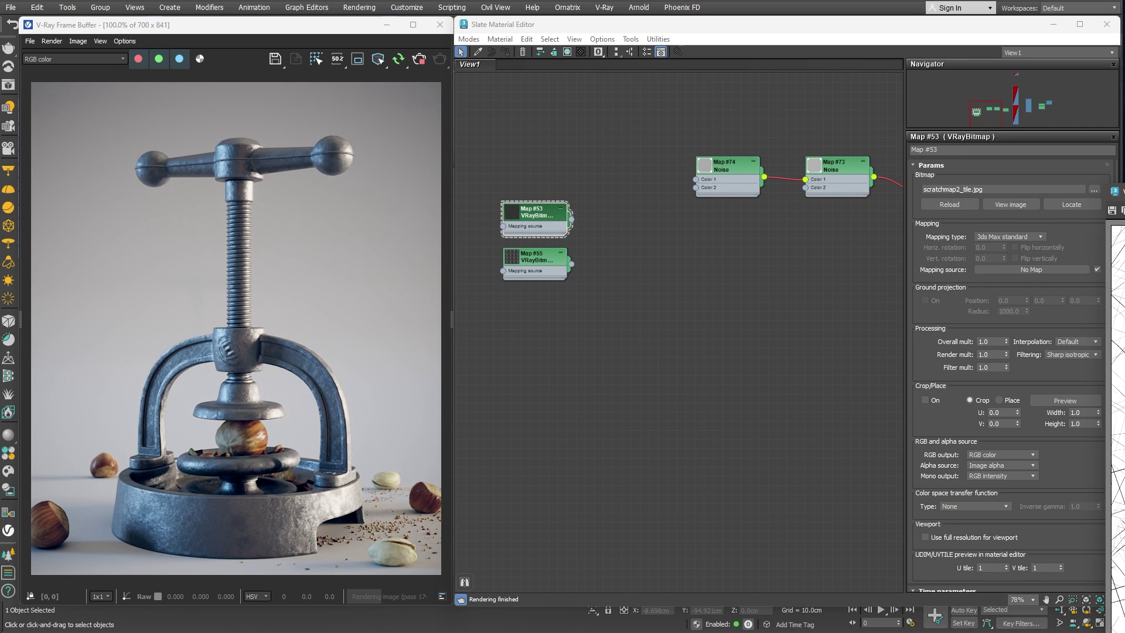
pyautogui.click(1057, 128)
pyautogui.click(532, 256)
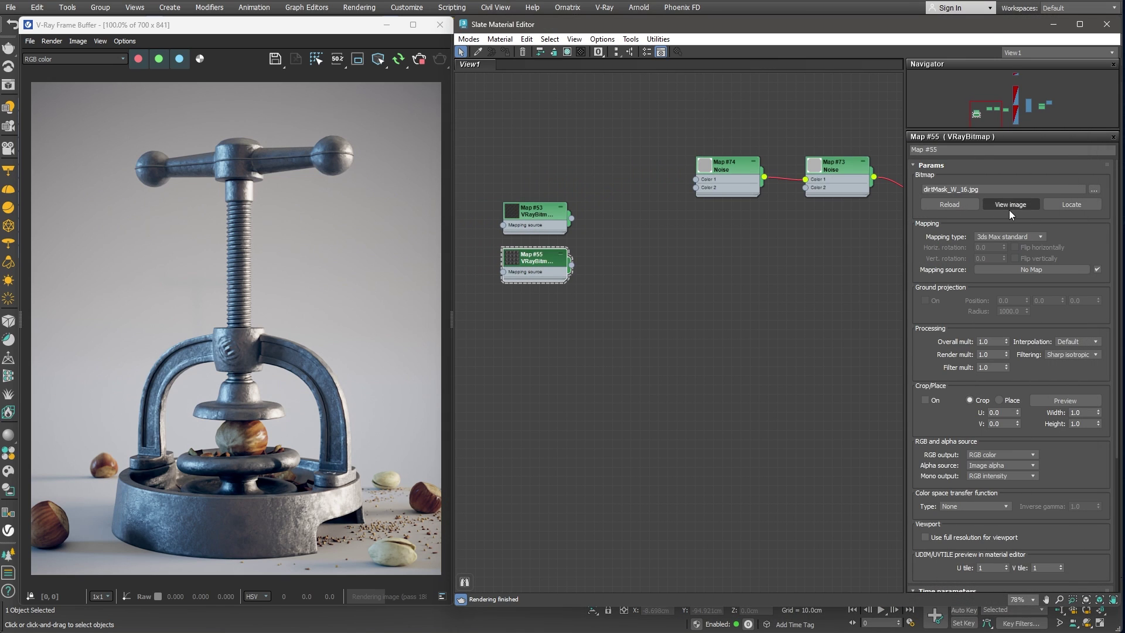
pyautogui.click(1010, 205)
pyautogui.moveTo(1043, 95); pyautogui.dragTo(606, 10)
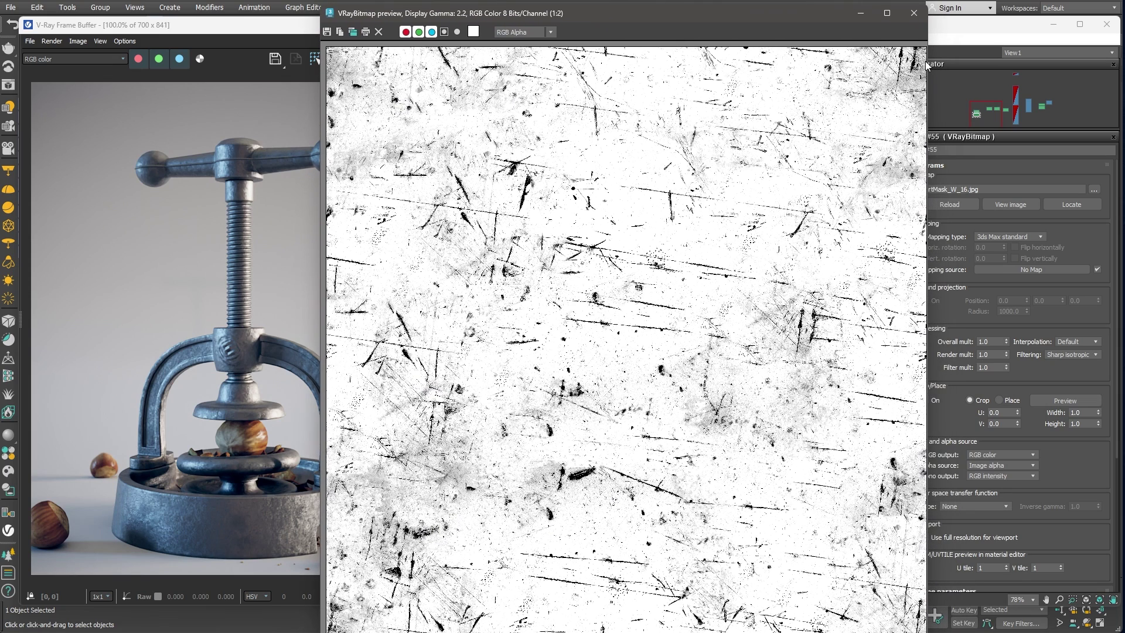
pyautogui.click(918, 15)
# Add a VRayCompTex node beside the bitmaps and wire the scratch bitmap into Source A.
pyautogui.rightClick(646, 270)
pyautogui.moveTo(680, 286)
pyautogui.moveTo(788, 341)
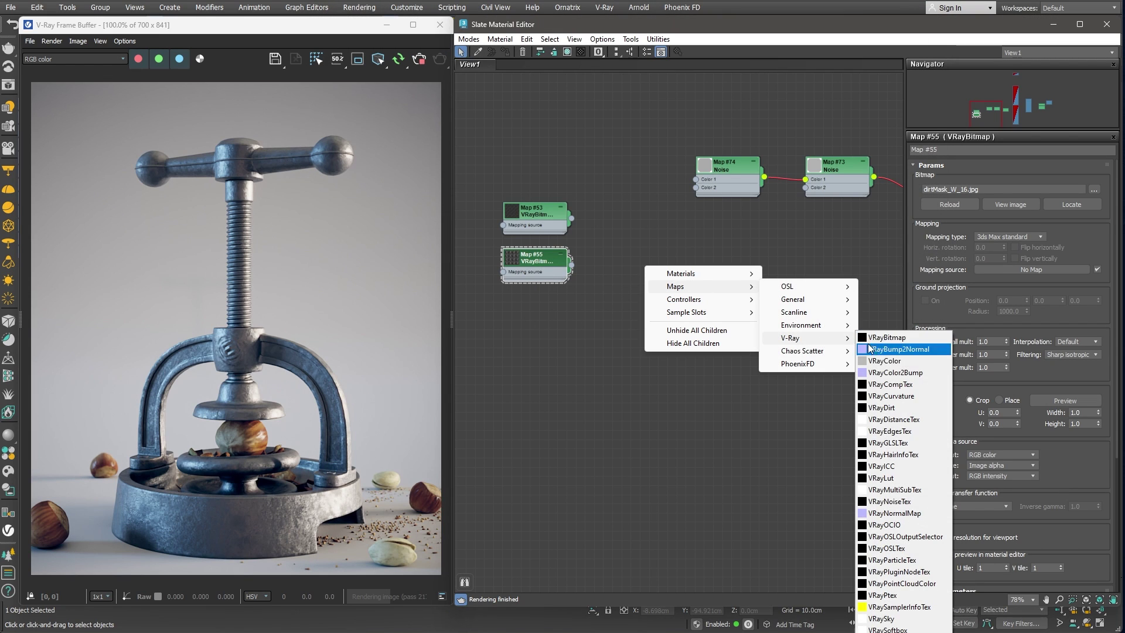
pyautogui.click(894, 384)
pyautogui.moveTo(645, 264); pyautogui.dragTo(654, 226)
pyautogui.moveTo(572, 218); pyautogui.dragTo(623, 253)
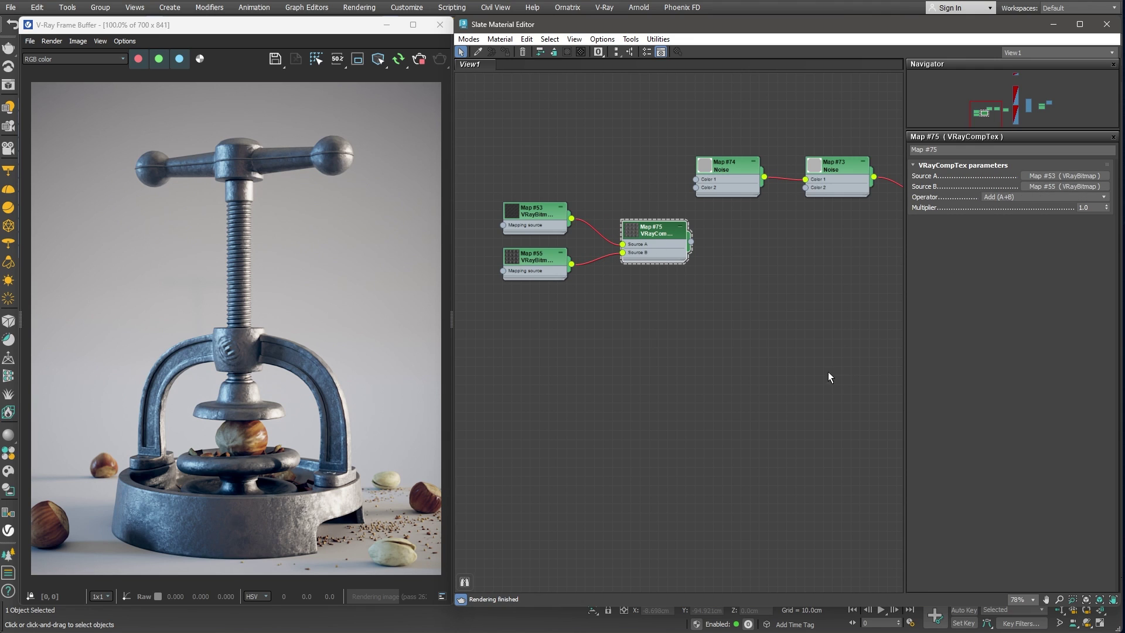
pyautogui.moveTo(828, 371); pyautogui.dragTo(719, 348, button='middle')
pyautogui.click(860, 164)
# Add a second Composite layer and a new VRayColor map (Map #76) set to 0.2 grey.
pyautogui.click(1095, 179)
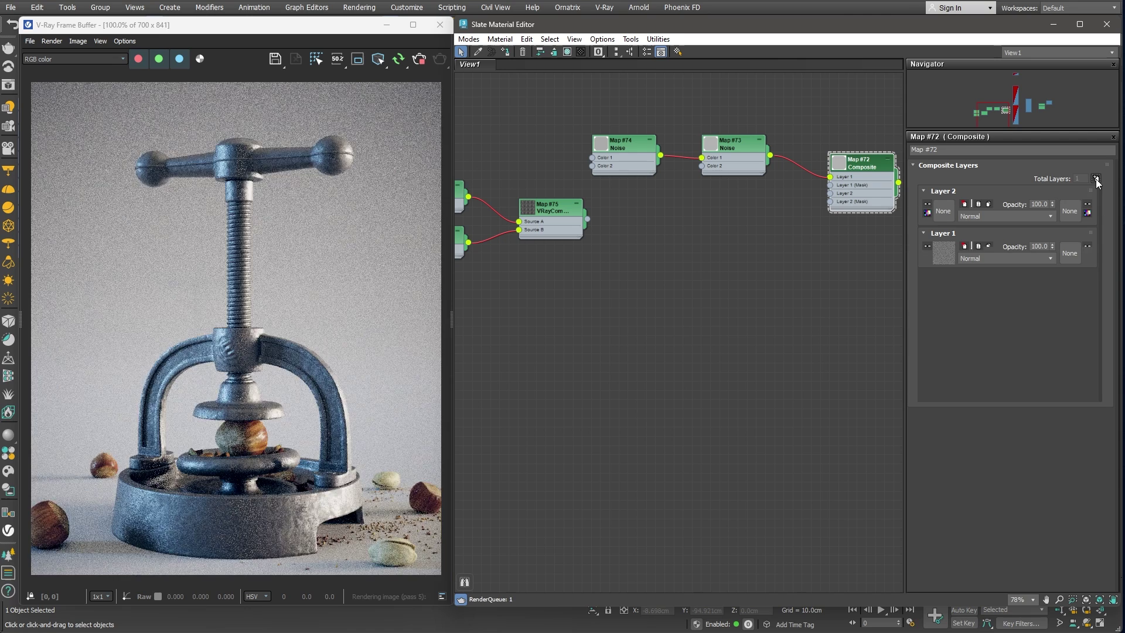
pyautogui.rightClick(730, 221)
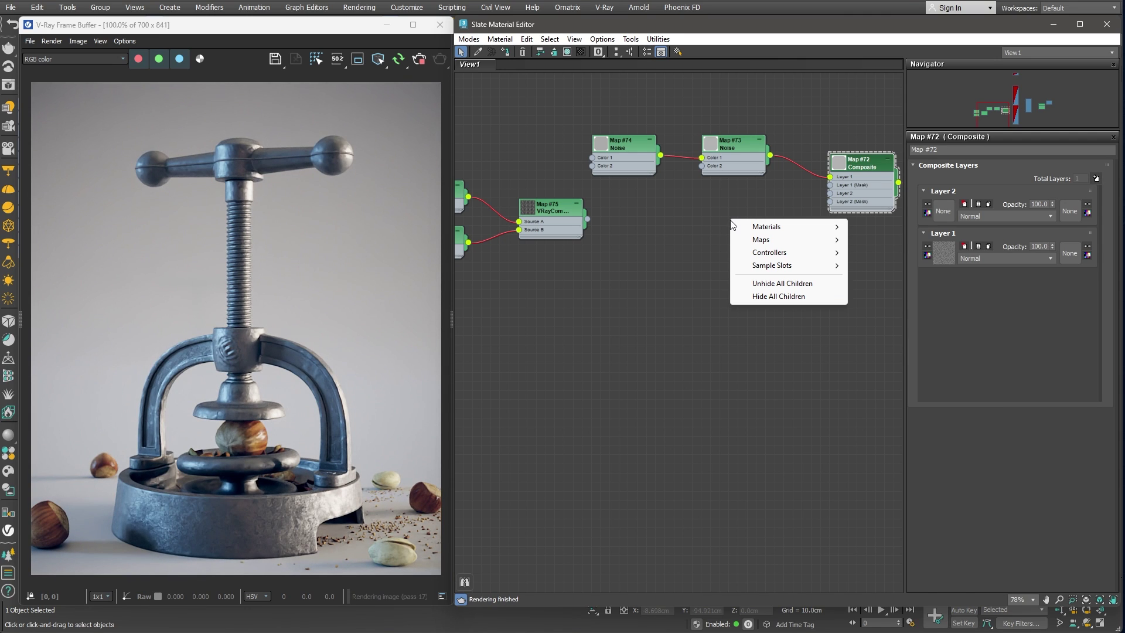
pyautogui.moveTo(812, 240)
pyautogui.moveTo(873, 289)
pyautogui.click(990, 314)
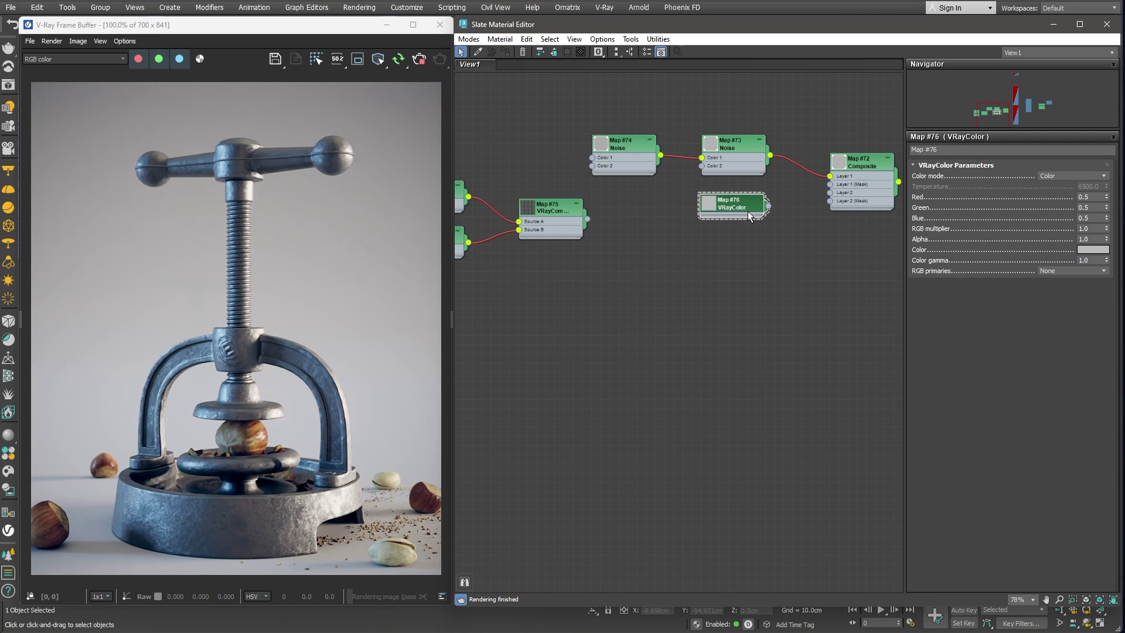
pyautogui.moveTo(748, 211); pyautogui.dragTo(749, 207)
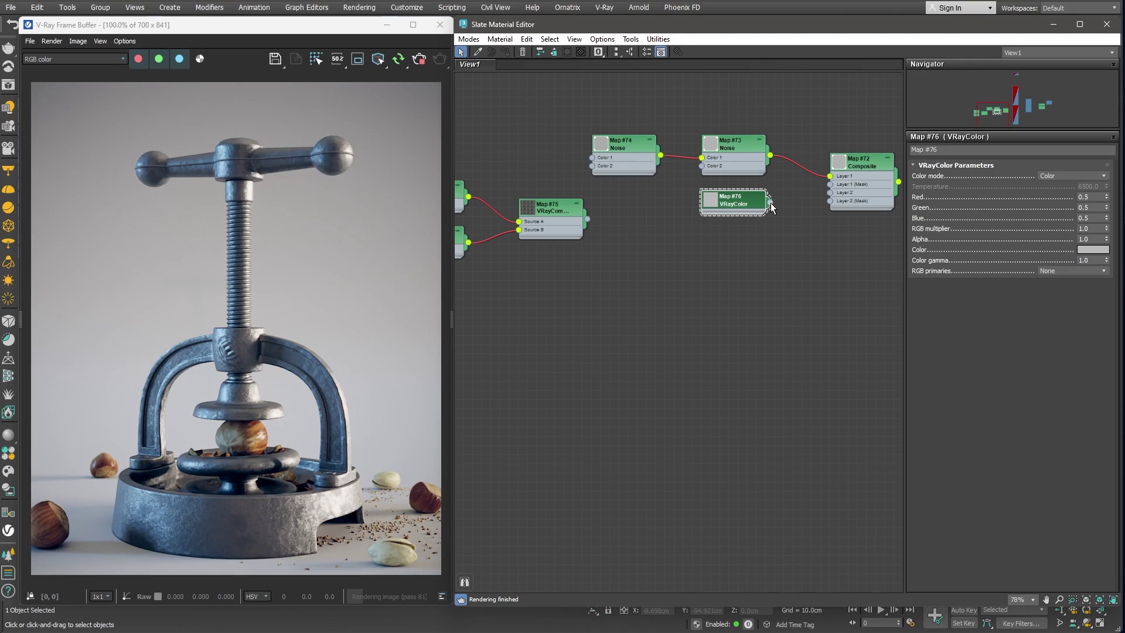
pyautogui.click(1093, 248)
pyautogui.click(980, 184)
pyautogui.click(1015, 229)
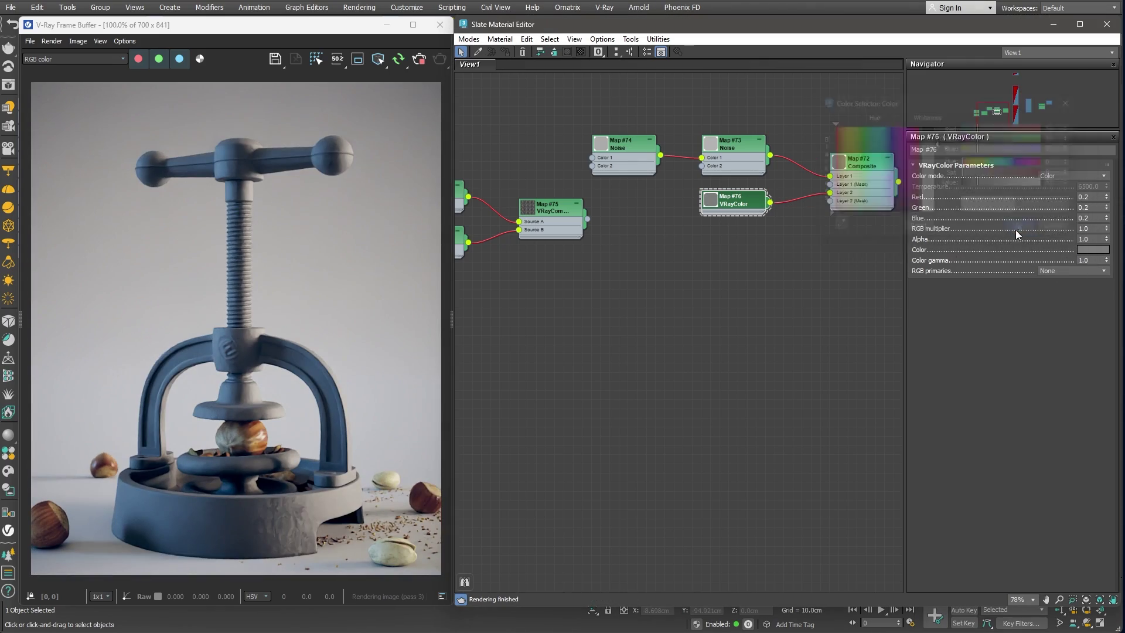
pyautogui.moveTo(600, 299)
pyautogui.mouseDown(button='middle')
pyautogui.moveTo(629, 296)
pyautogui.moveTo(596, 306)
pyautogui.mouseUp(button='middle')
# Move Maps #53, #55 and #75 aside and connect Map #75 as the Layer 2 mask.
pyautogui.moveTo(596, 306); pyautogui.dragTo(468, 182)
pyautogui.moveTo(563, 217); pyautogui.dragTo(827, 208)
pyautogui.scroll(1, 821, 310)
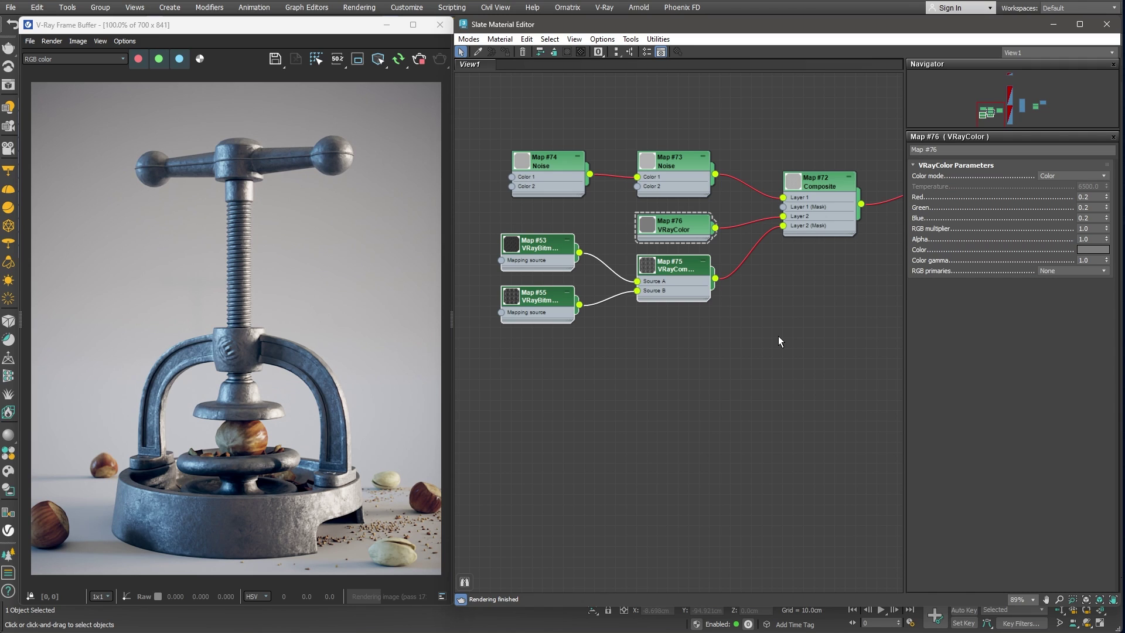
# Clone the noise, colour and composite nodes (Maps #74, #73, #76, #72) above the originals.
pyautogui.scroll(-3, 778, 340)
pyautogui.moveTo(799, 351); pyautogui.dragTo(741, 480, button='middle')
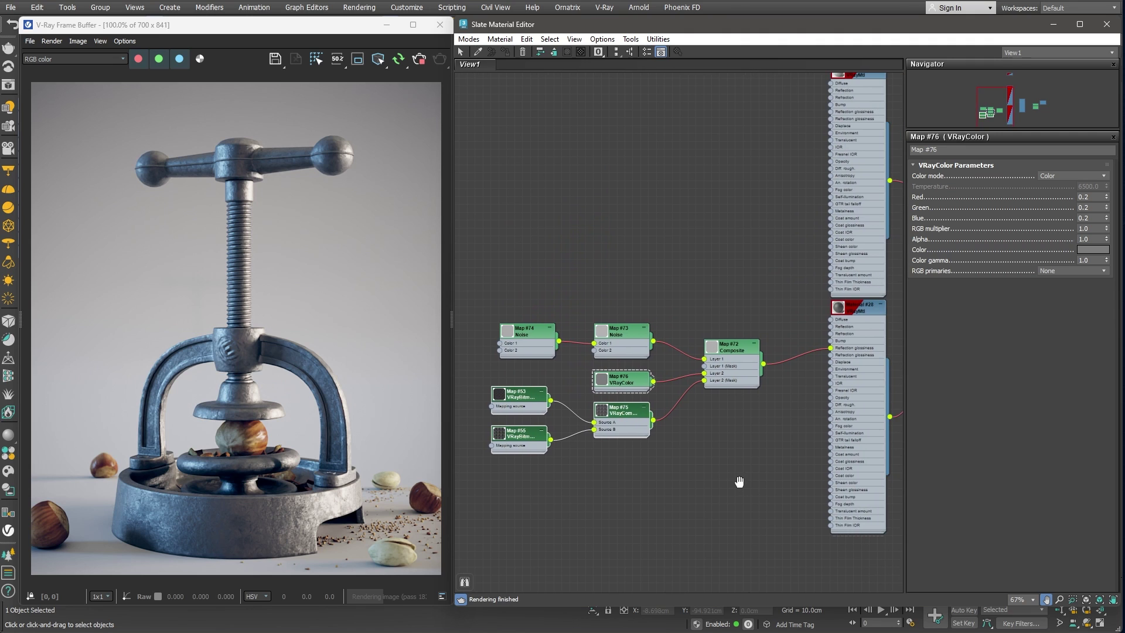
pyautogui.moveTo(503, 277); pyautogui.dragTo(740, 264)
pyautogui.doubleClick(740, 264)
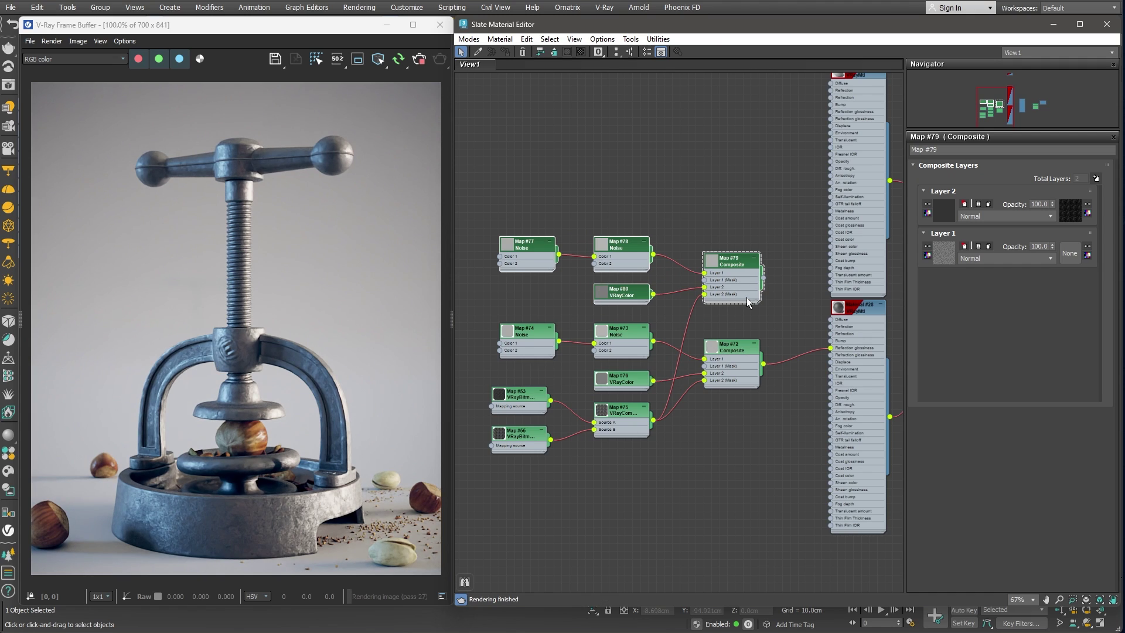
pyautogui.doubleClick(861, 307)
pyautogui.click(977, 176)
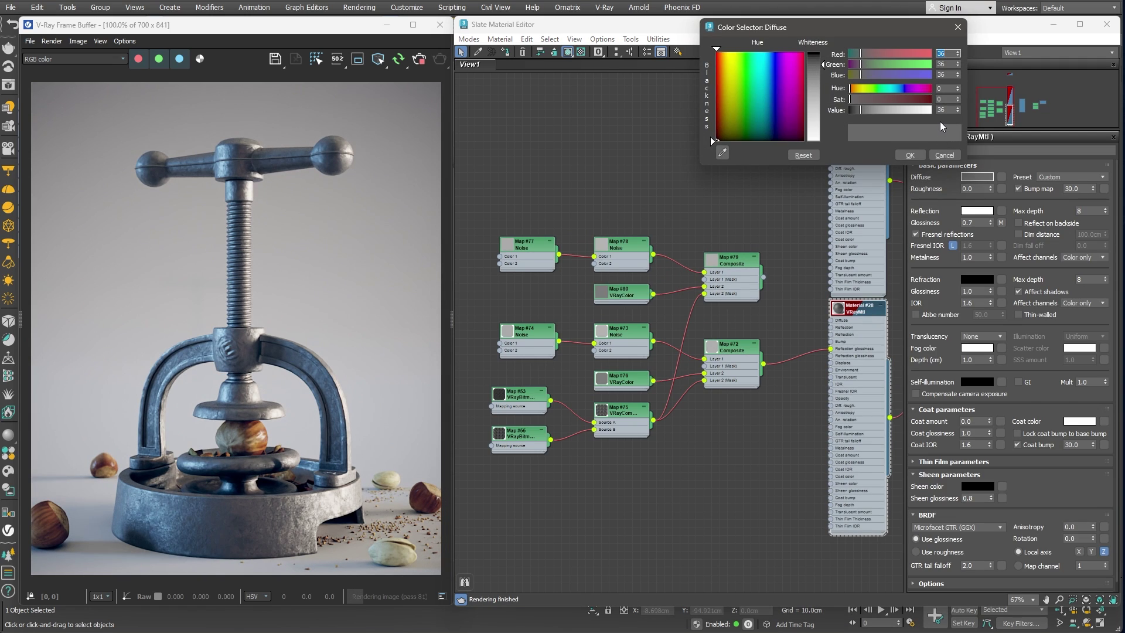
pyautogui.click(910, 155)
# Darken Color #2 on the copied Noise maps #78 and #77.
pyautogui.doubleClick(617, 256)
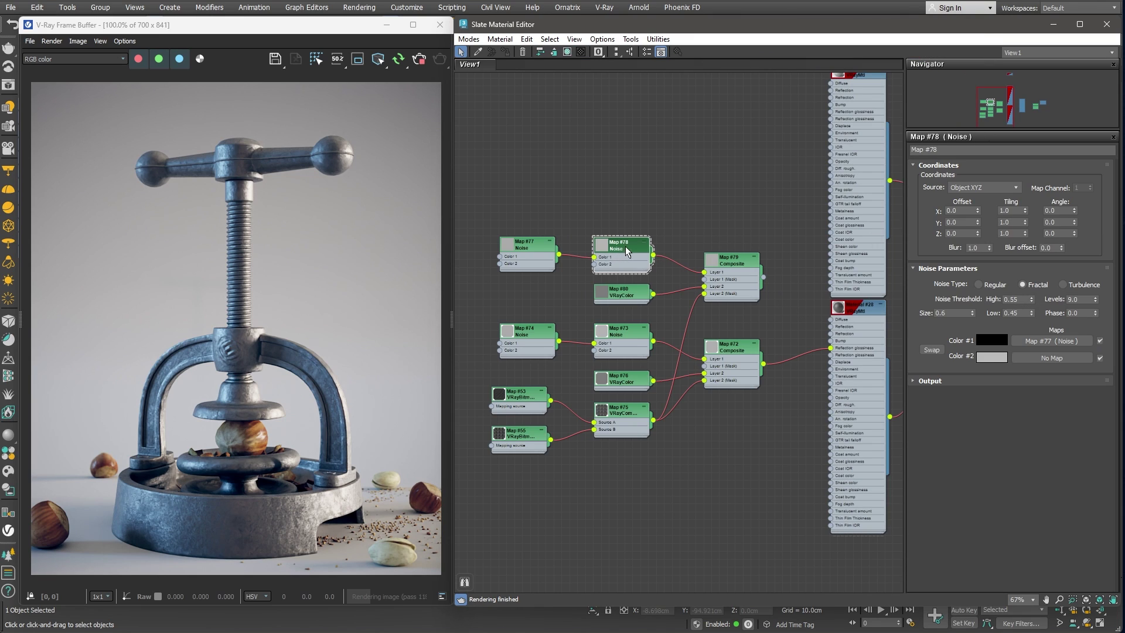
pyautogui.click(989, 357)
pyautogui.moveTo(896, 291)
pyautogui.mouseDown()
pyautogui.moveTo(881, 292)
pyautogui.moveTo(896, 291)
pyautogui.mouseUp()
pyautogui.click(928, 336)
pyautogui.click(1058, 341)
pyautogui.click(992, 357)
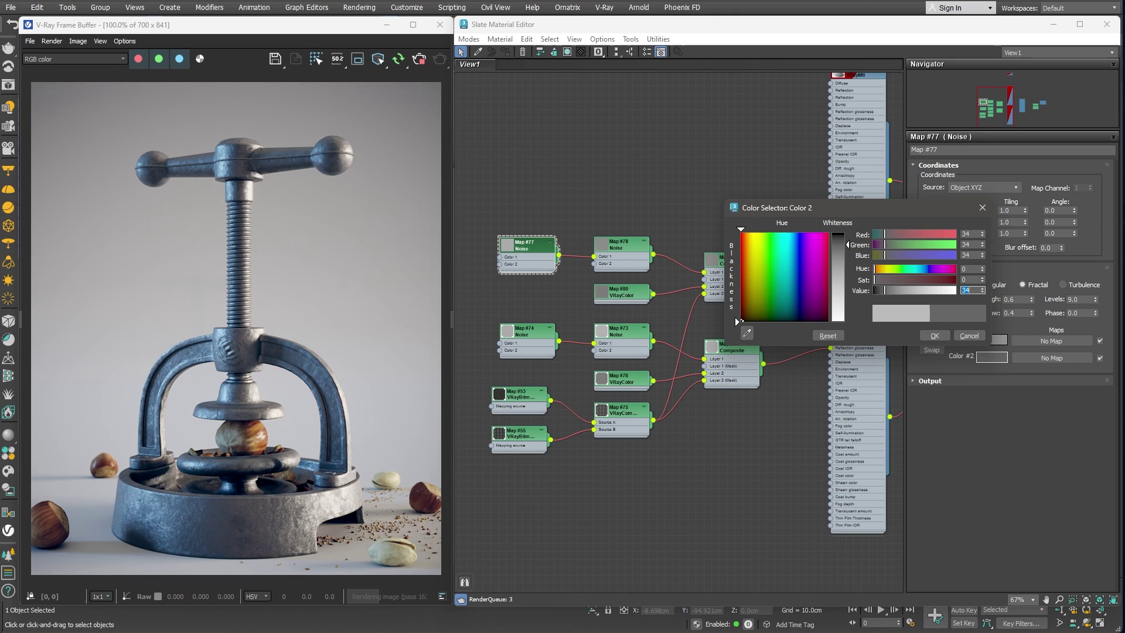
pyautogui.click(934, 335)
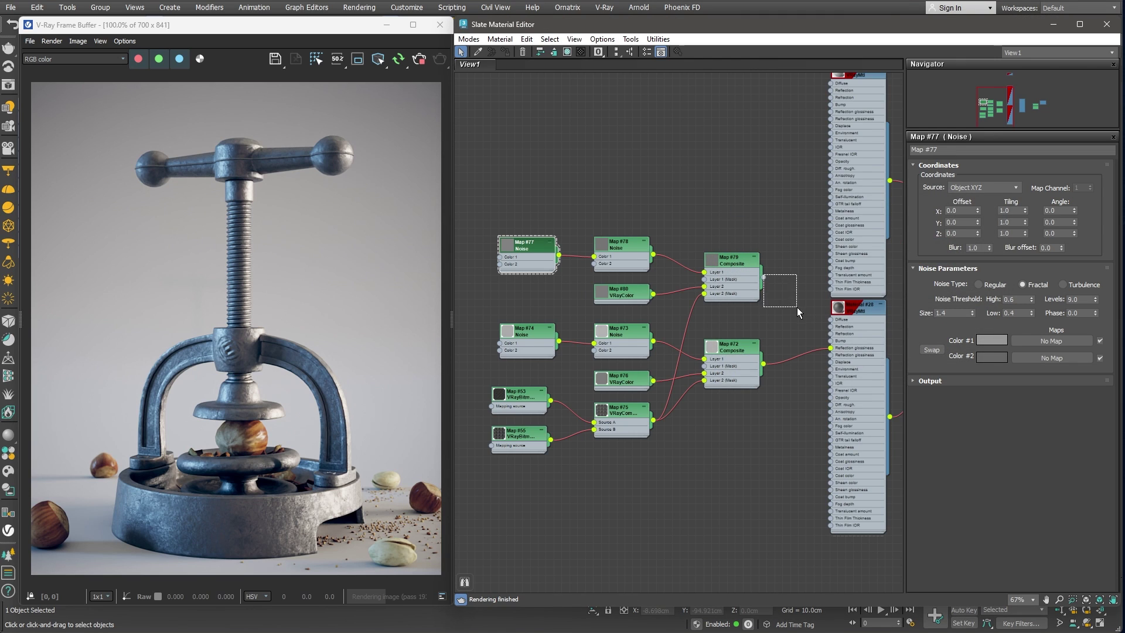
# Wire the copied Composite Map #79 into Material #28's Diffuse slot.
pyautogui.moveTo(796, 307); pyautogui.dragTo(830, 319)
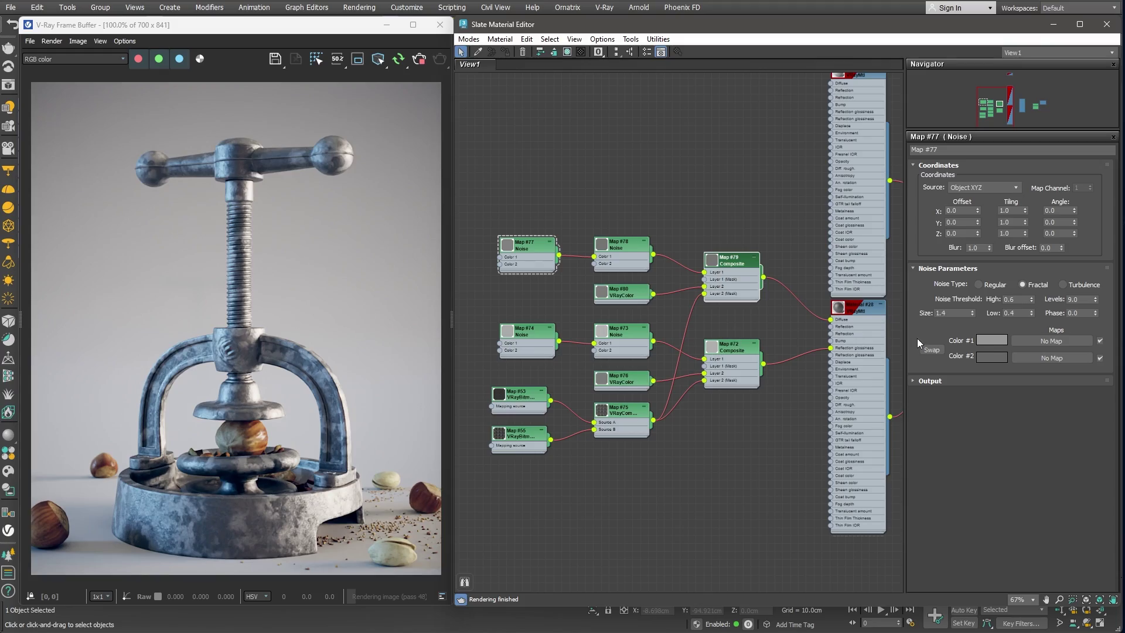
pyautogui.click(991, 340)
# Give Map #77's Color #1 saturation 22, and set Map #80's VRayColor to near-black 0.035.
pyautogui.moveTo(874, 264)
pyautogui.mouseDown()
pyautogui.moveTo(928, 265)
pyautogui.moveTo(876, 271)
pyautogui.moveTo(887, 266)
pyautogui.moveTo(877, 281)
pyautogui.mouseUp()
pyautogui.press('Return')
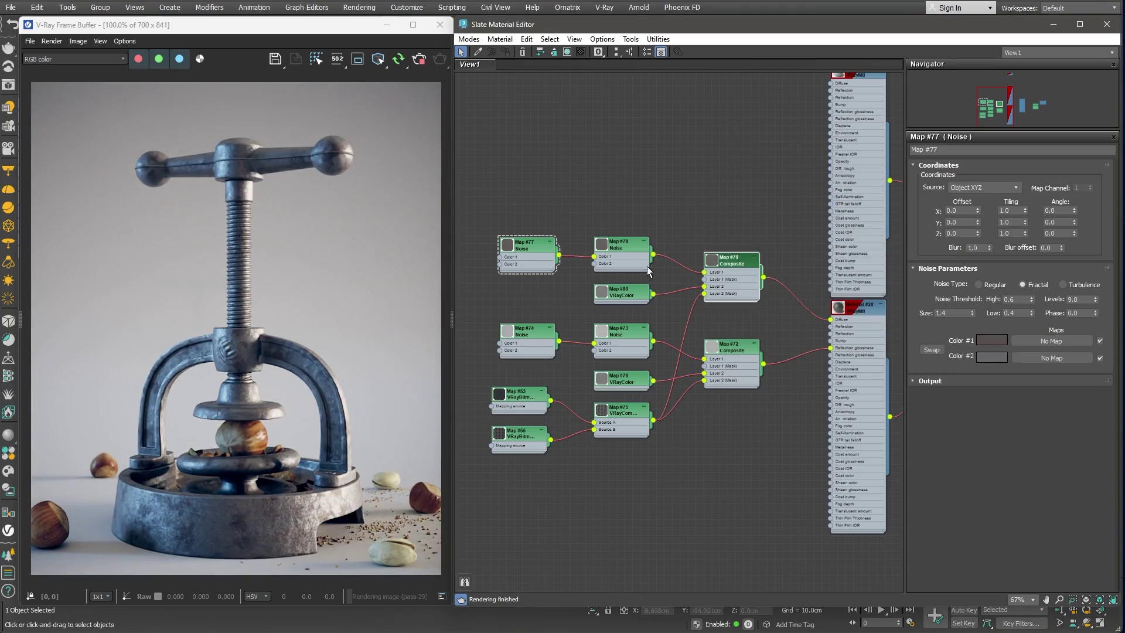
pyautogui.click(624, 290)
pyautogui.click(1092, 250)
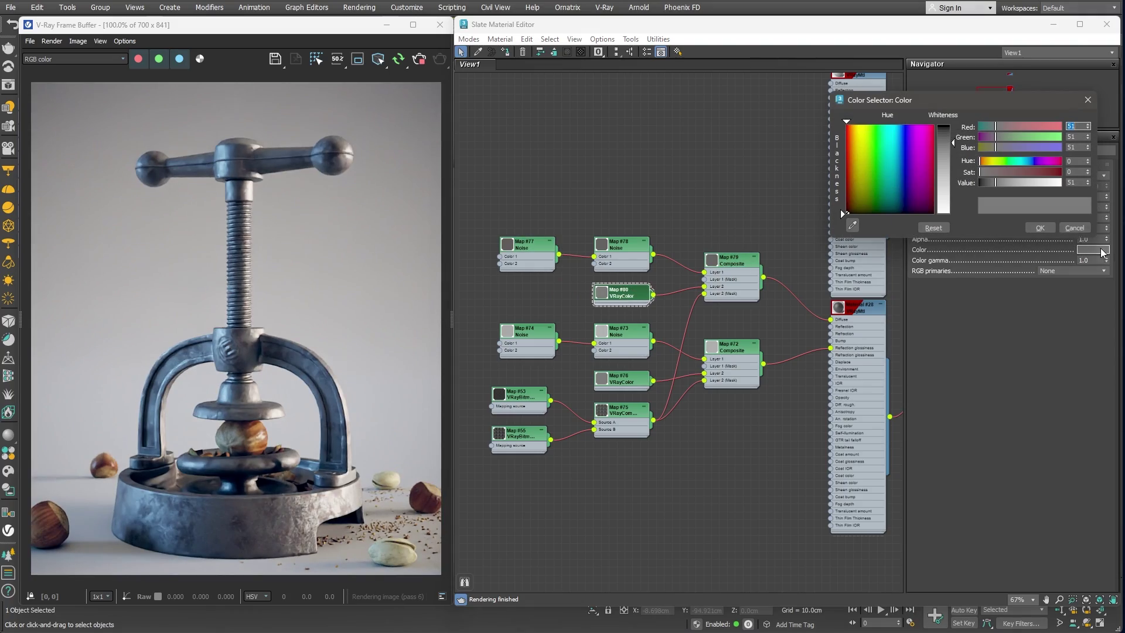
pyautogui.moveTo(989, 182); pyautogui.dragTo(982, 185)
pyautogui.press('Return')
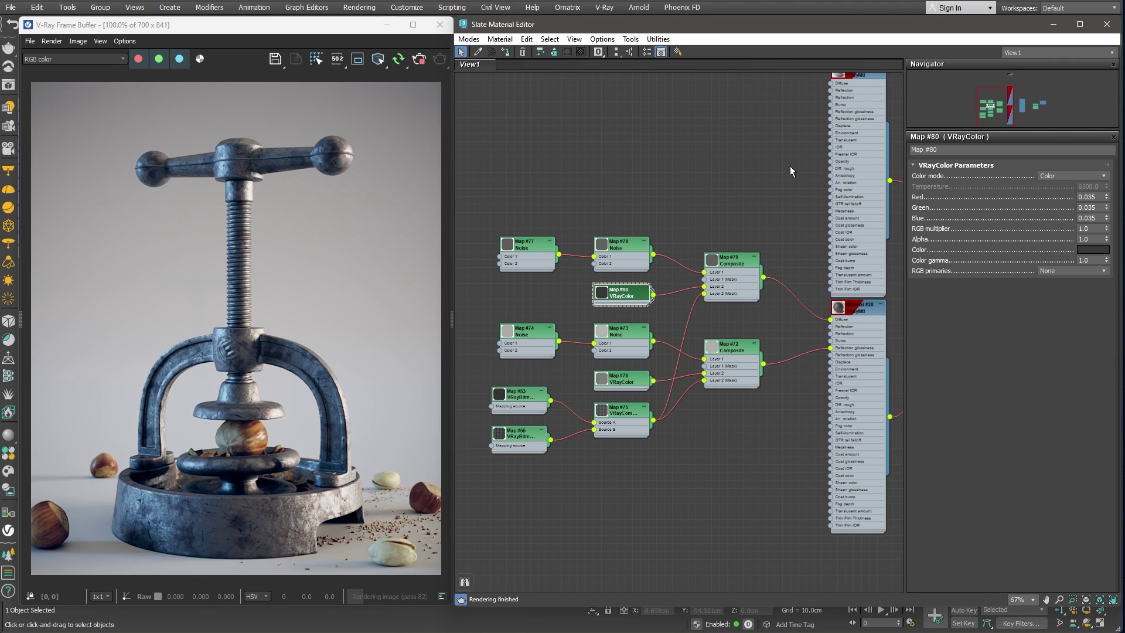
# Wire Material #24 into the blend material's Base material slot.
pyautogui.moveTo(790, 170); pyautogui.dragTo(608, 356, button='middle')
pyautogui.moveTo(661, 110); pyautogui.dragTo(679, 234)
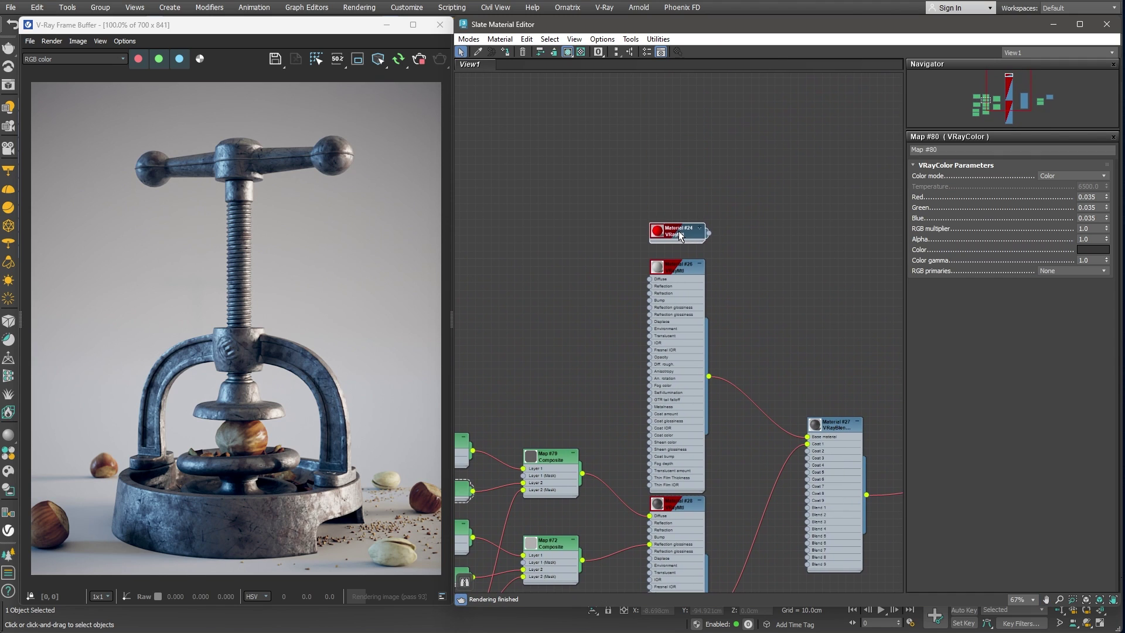
pyautogui.moveTo(801, 367); pyautogui.dragTo(748, 221, button='middle')
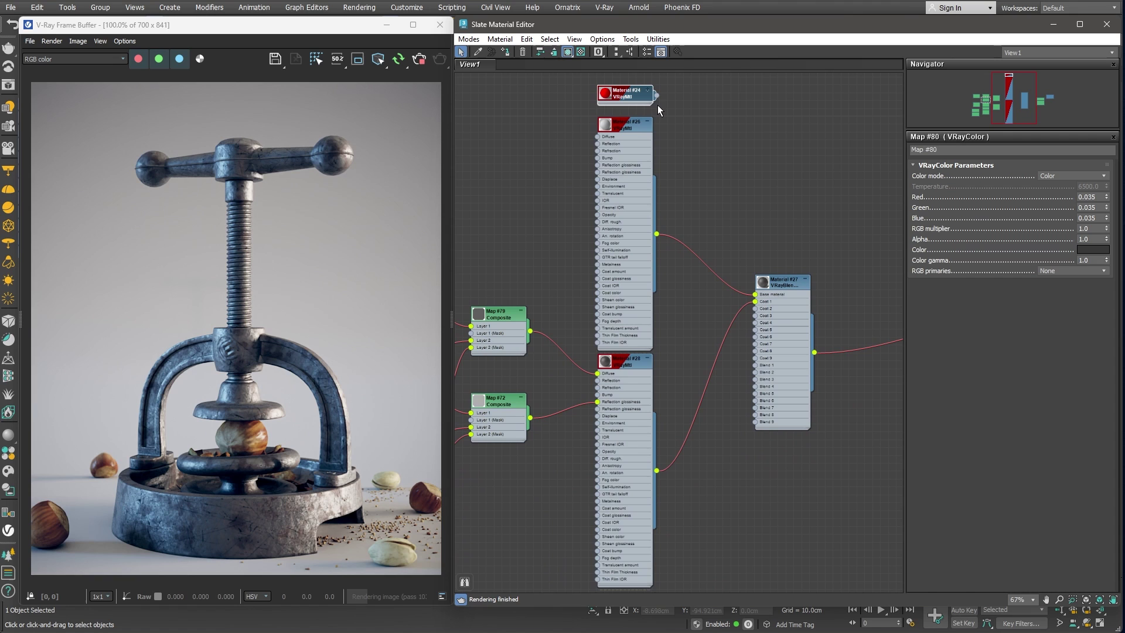
pyautogui.moveTo(656, 94); pyautogui.dragTo(754, 295)
pyautogui.moveTo(714, 343); pyautogui.dragTo(727, 150, button='middle')
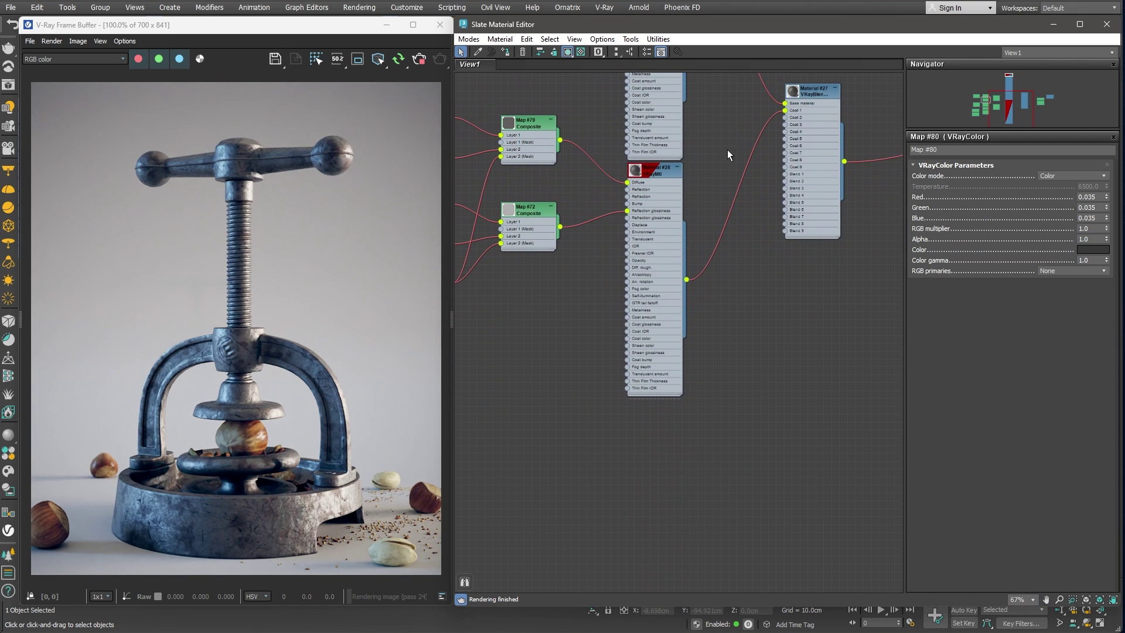
# Add a VRayCurvature map as Blend 1's mask, in Convex mode with radius 0.15cm.
pyautogui.rightClick(675, 445)
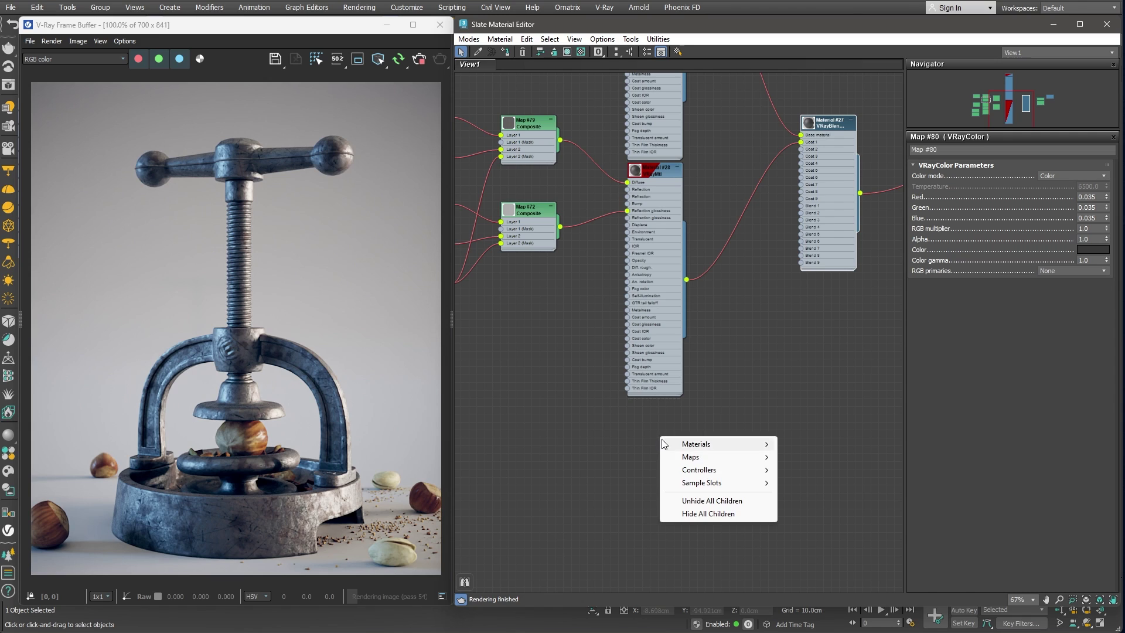
pyautogui.moveTo(691, 456)
pyautogui.moveTo(806, 508)
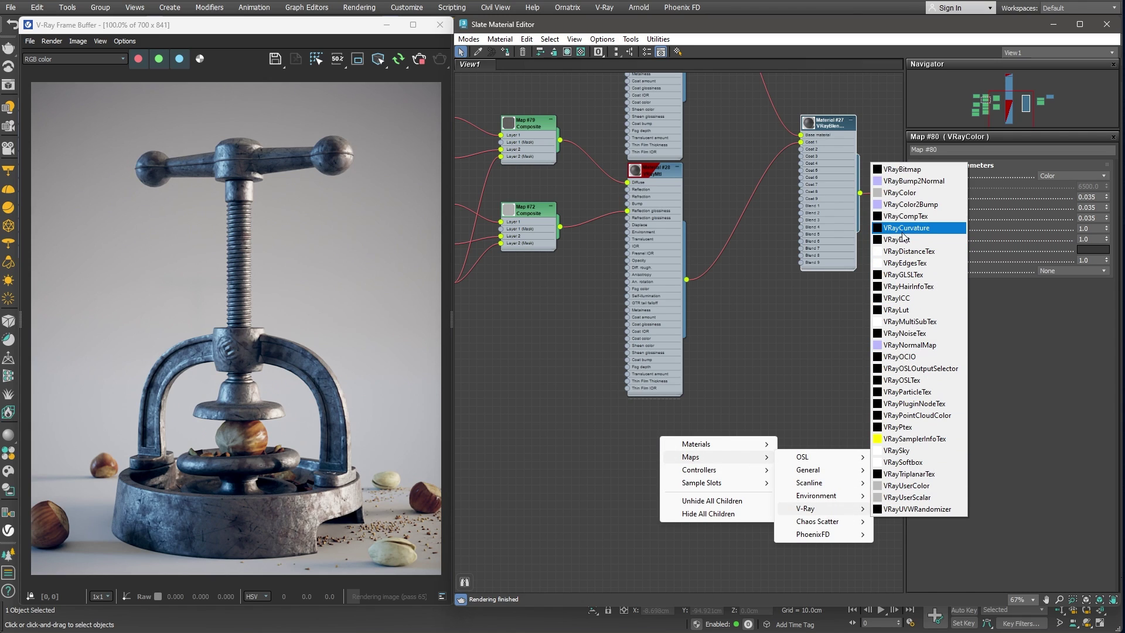
pyautogui.click(922, 228)
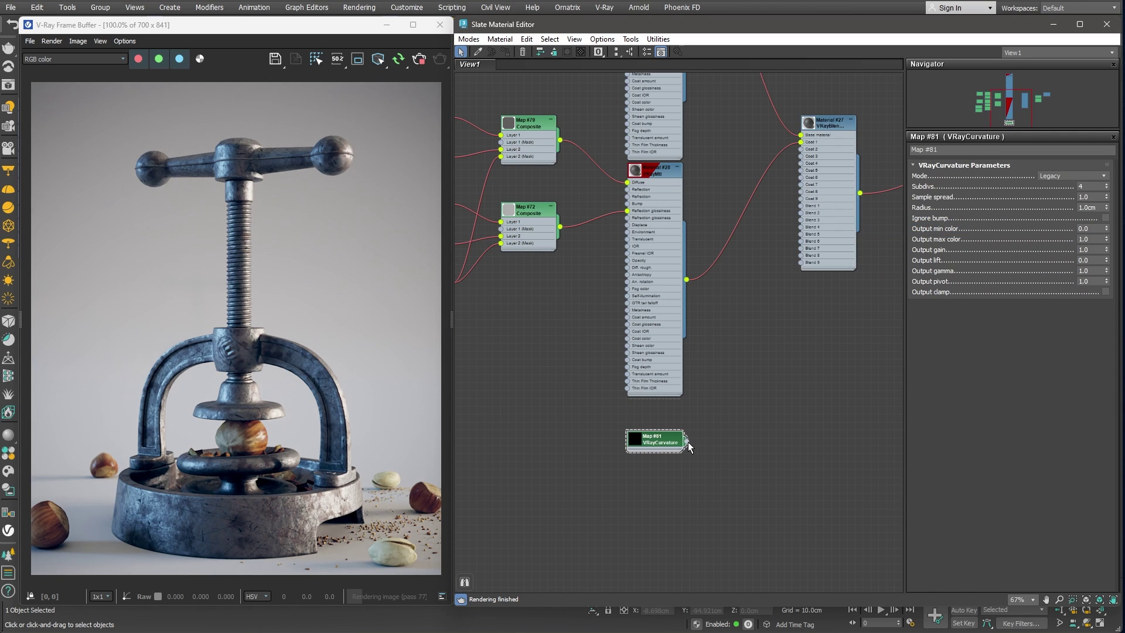
pyautogui.moveTo(686, 441); pyautogui.dragTo(800, 205)
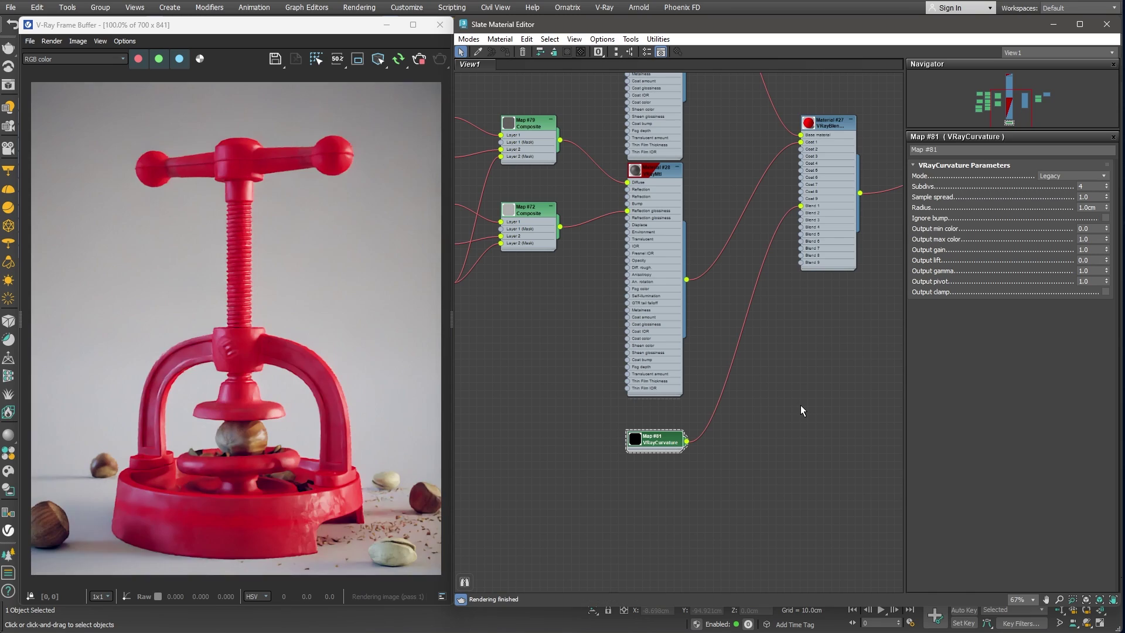
pyautogui.click(1069, 175)
pyautogui.click(1066, 189)
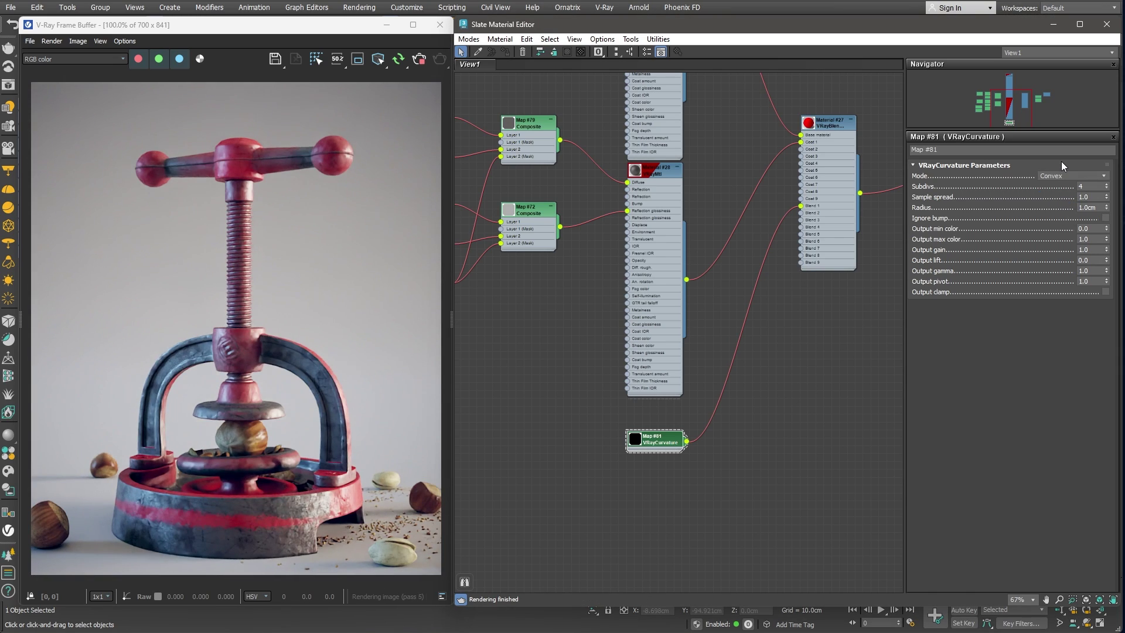
pyautogui.moveTo(1106, 207); pyautogui.dragTo(1106, 264)
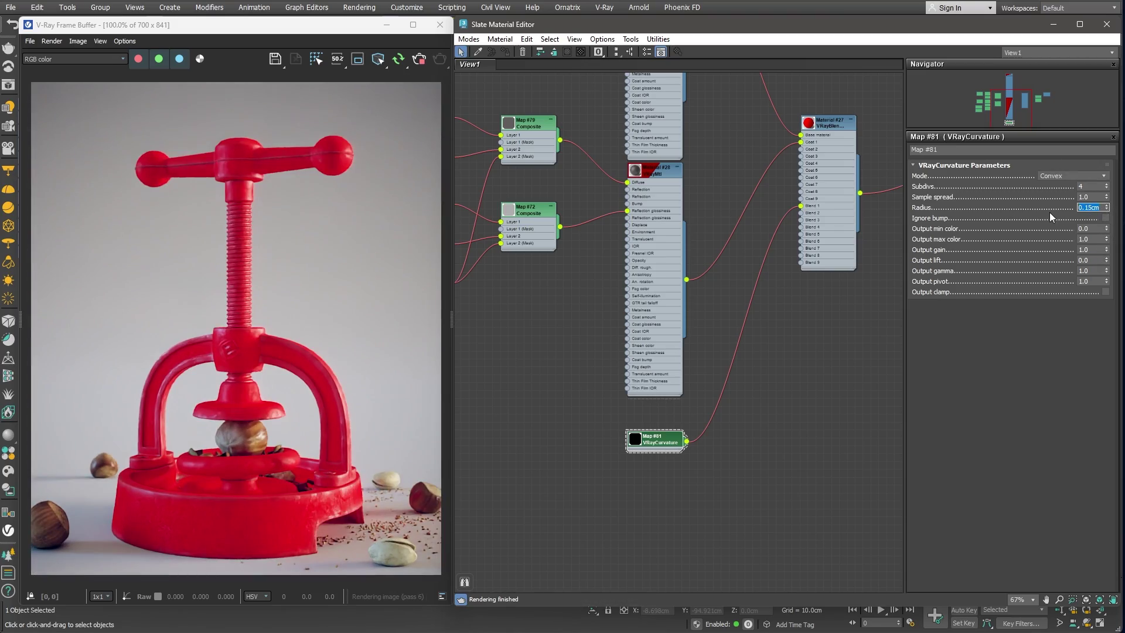
# Route the curvature through an Output map with Invert enabled.
pyautogui.rightClick(642, 485)
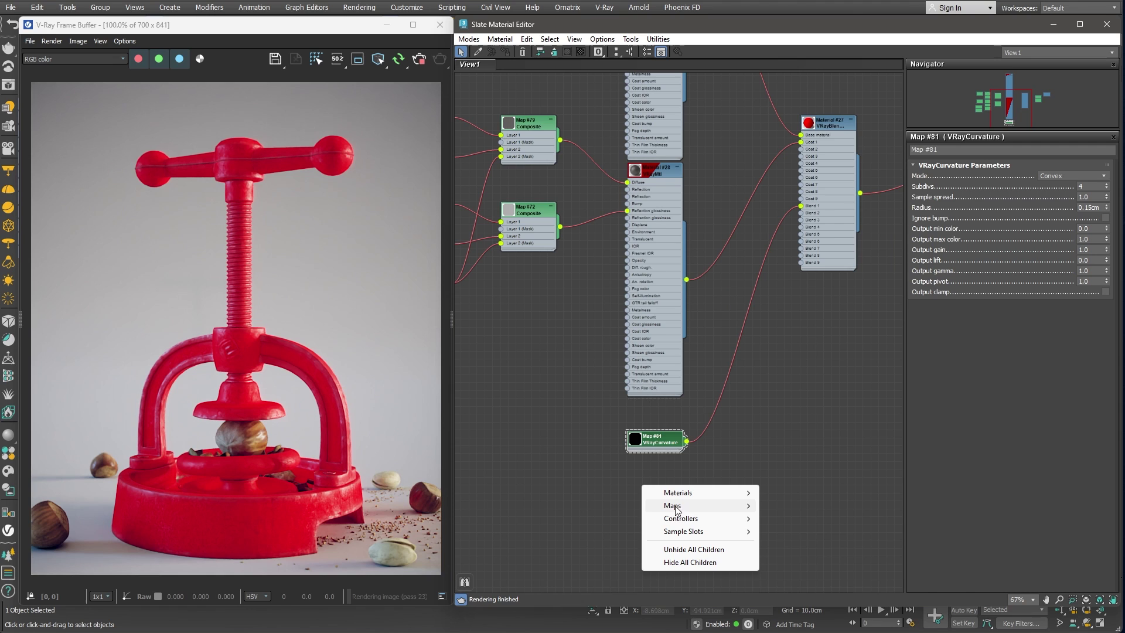
pyautogui.moveTo(673, 505)
pyautogui.moveTo(791, 518)
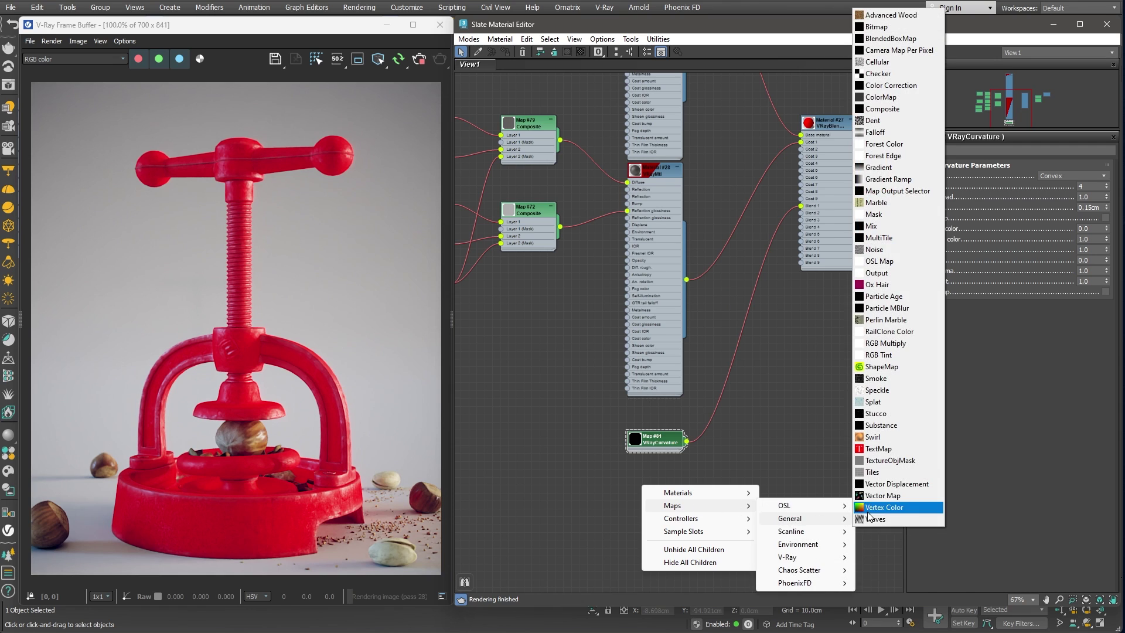
pyautogui.click(878, 273)
pyautogui.moveTo(689, 443); pyautogui.dragTo(628, 474)
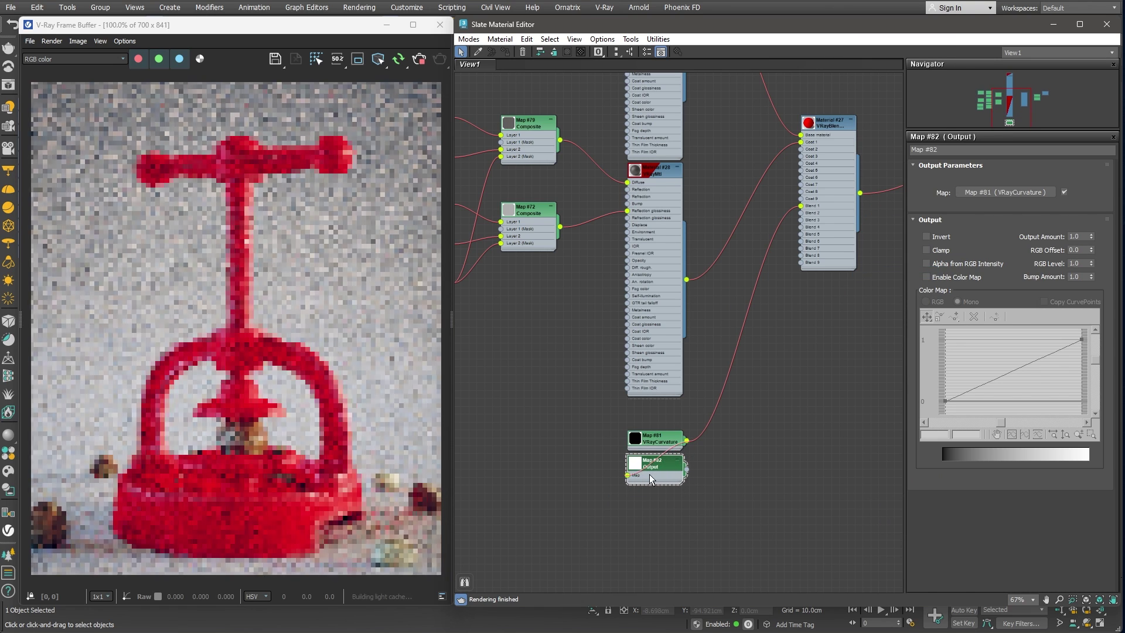
pyautogui.click(926, 237)
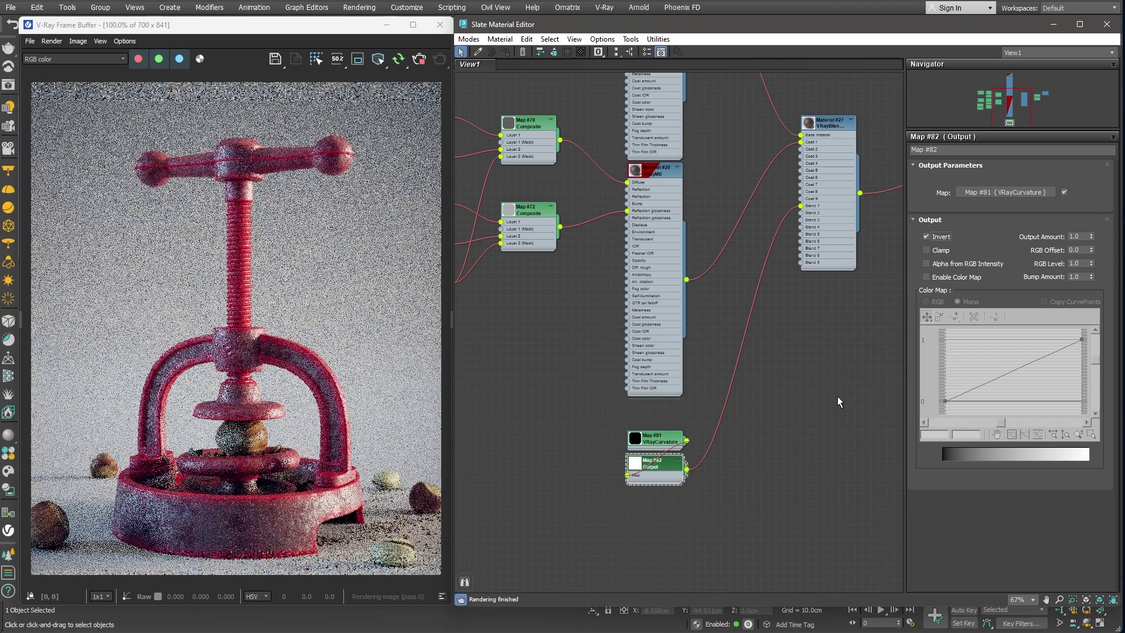
# Set the curvature's Sample spread to 0.5, Output max to 5.0, and enable Ignore bump.
pyautogui.doubleClick(652, 443)
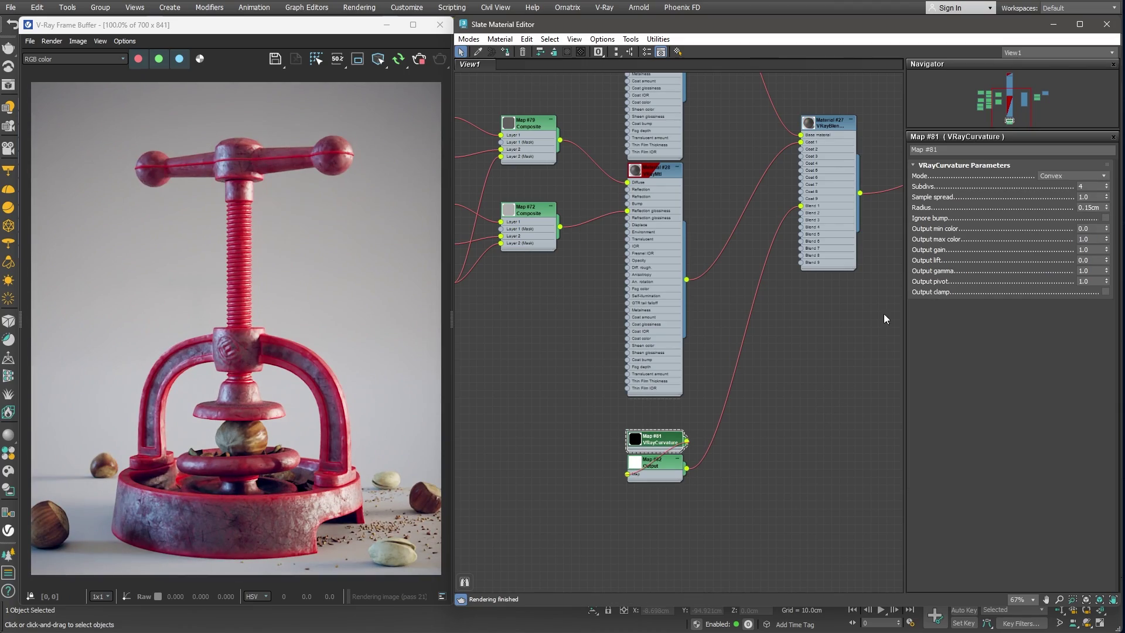
pyautogui.doubleClick(1085, 197)
pyautogui.write('.5')
pyautogui.press('Return')
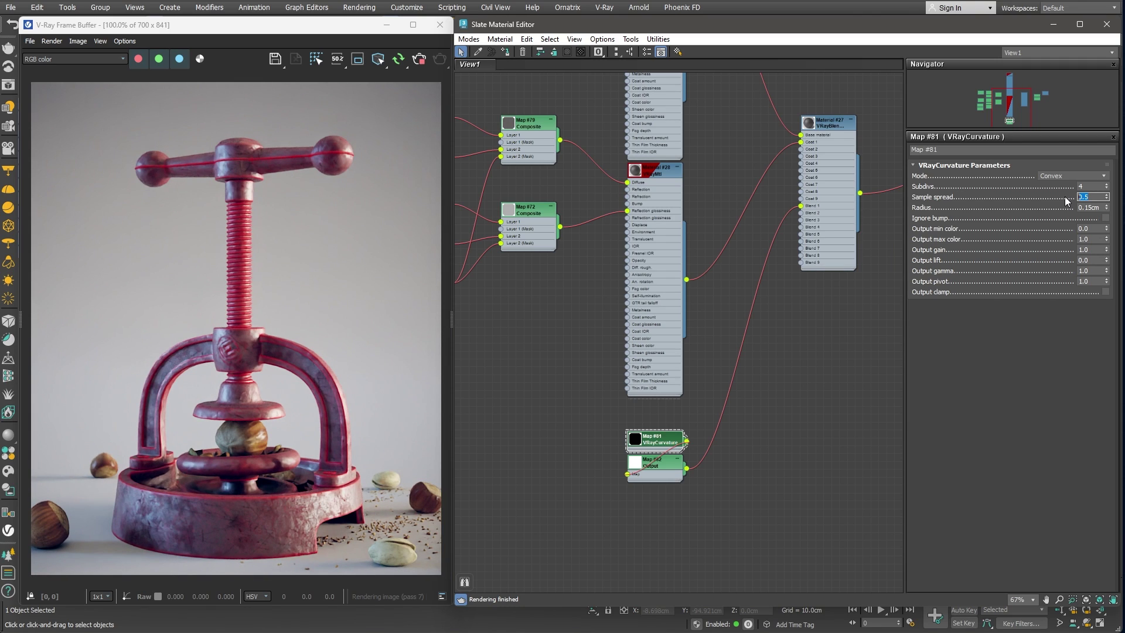
pyautogui.doubleClick(1085, 239)
pyautogui.write('5')
pyautogui.press('Return')
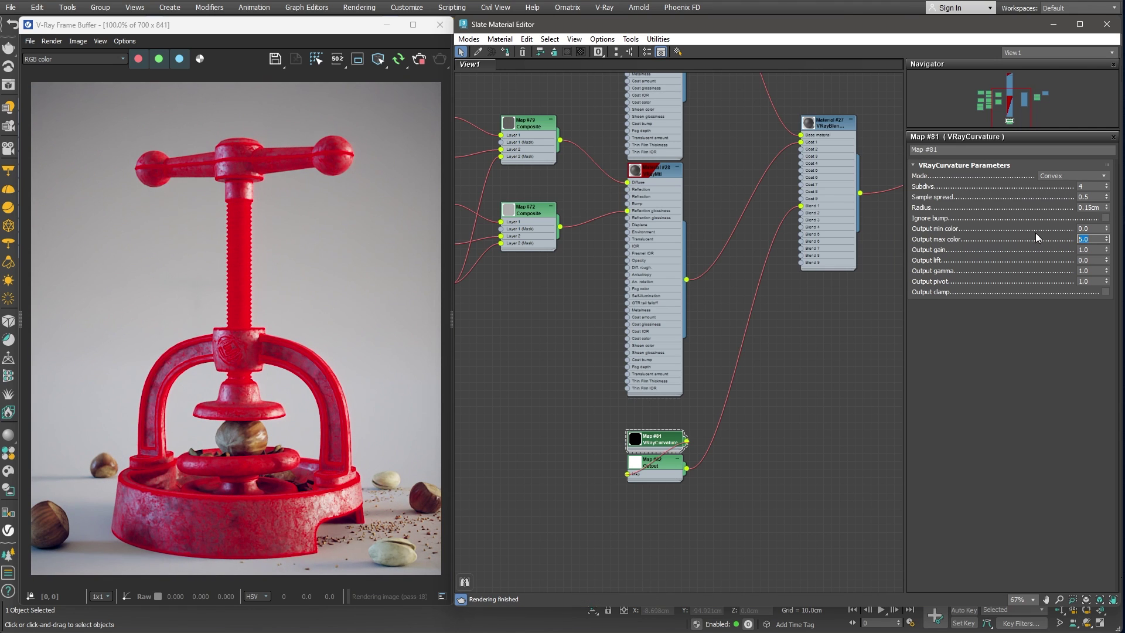
pyautogui.click(1105, 218)
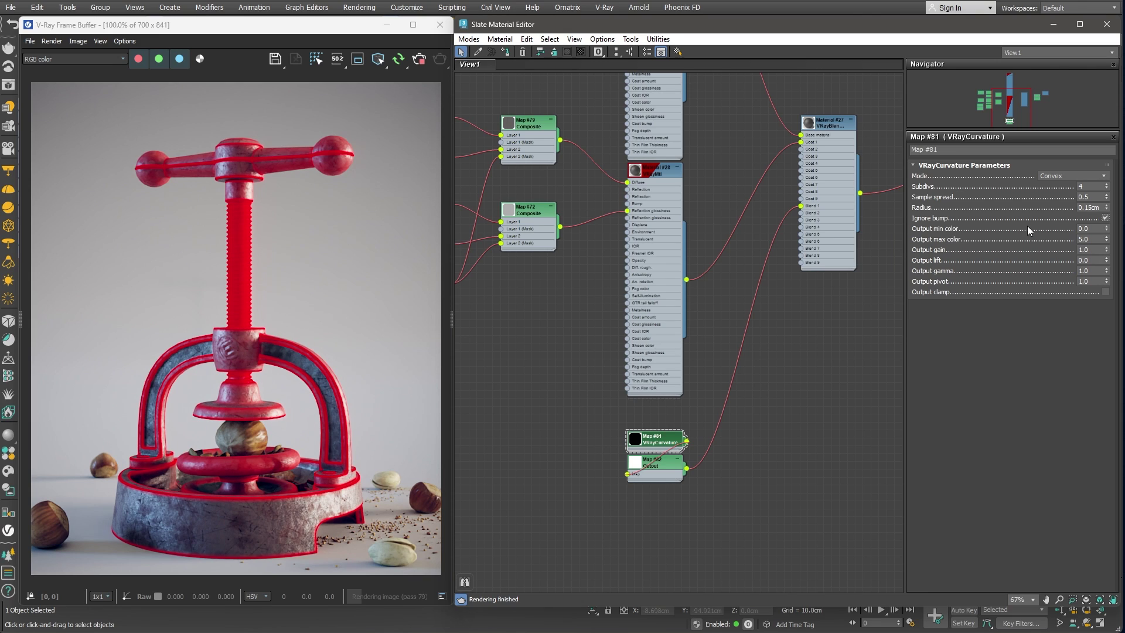
# Add a Dent map wired to Blend 1 with Size 5.0.
pyautogui.rightClick(658, 506)
pyautogui.moveTo(688, 526)
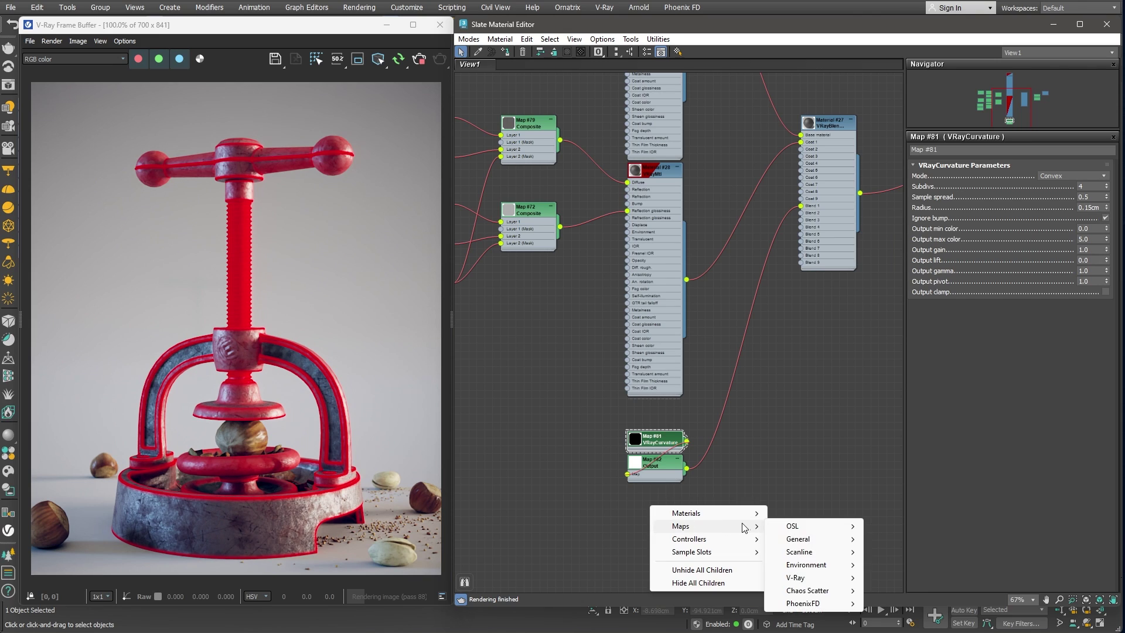
pyautogui.moveTo(792, 537)
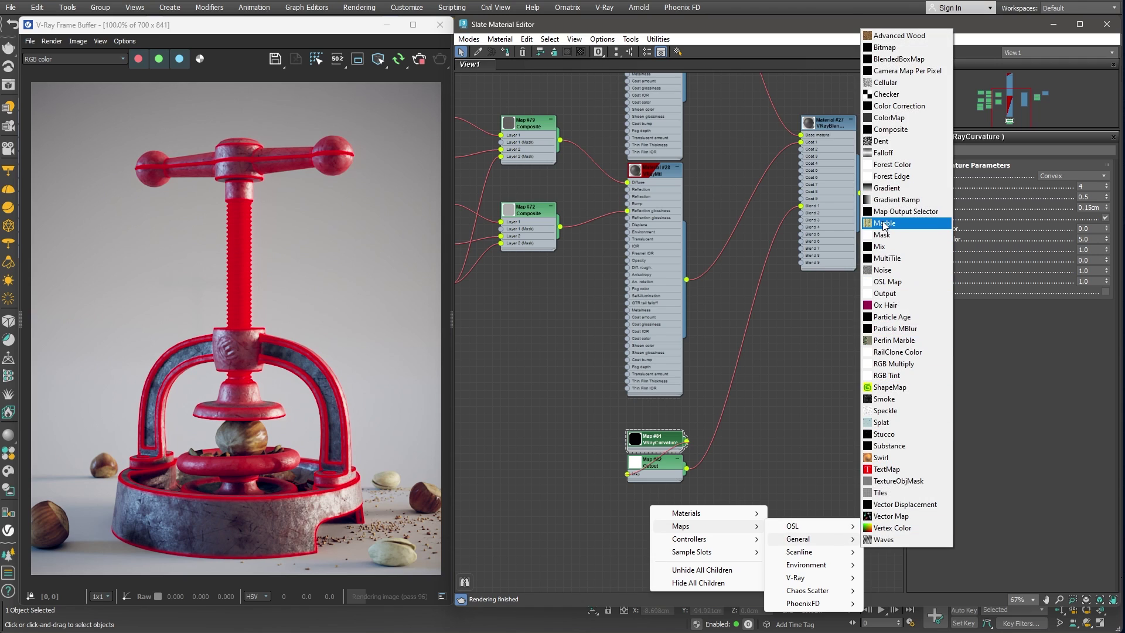
pyautogui.click(885, 141)
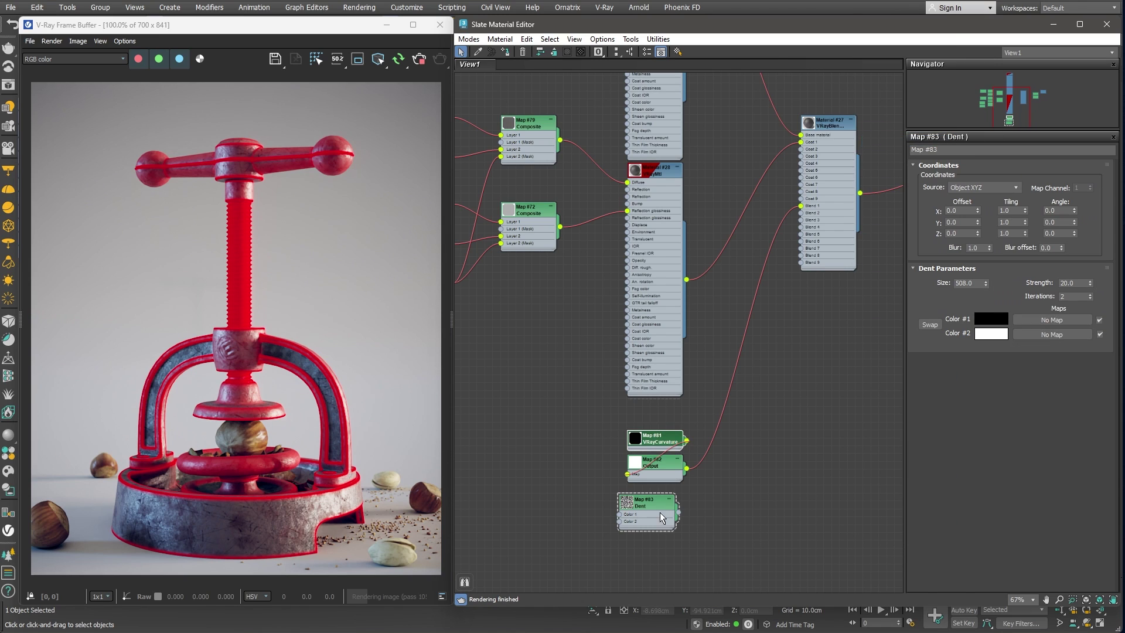
pyautogui.moveTo(686, 512); pyautogui.dragTo(800, 206)
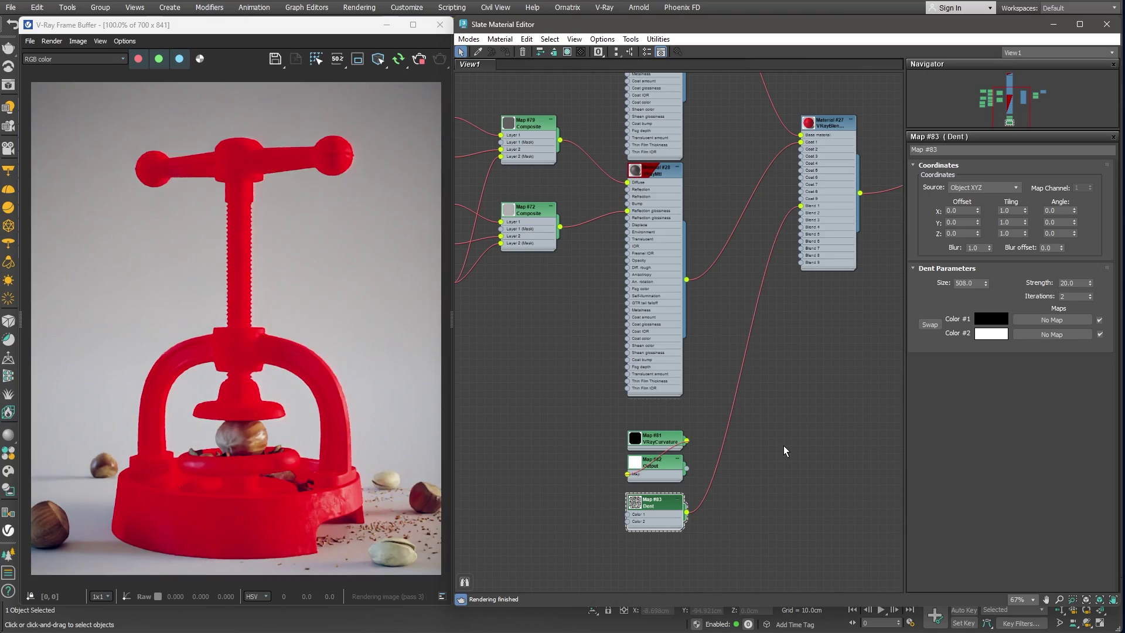
pyautogui.moveTo(983, 283); pyautogui.dragTo(986, 338)
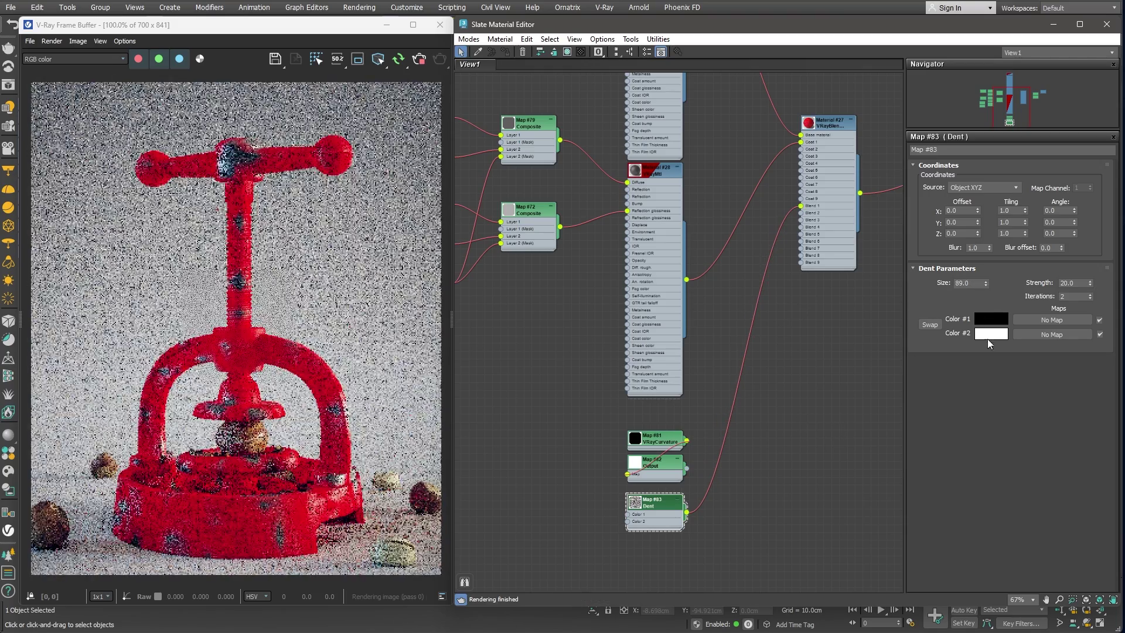
pyautogui.doubleClick(967, 284)
pyautogui.write('5')
pyautogui.press('Return')
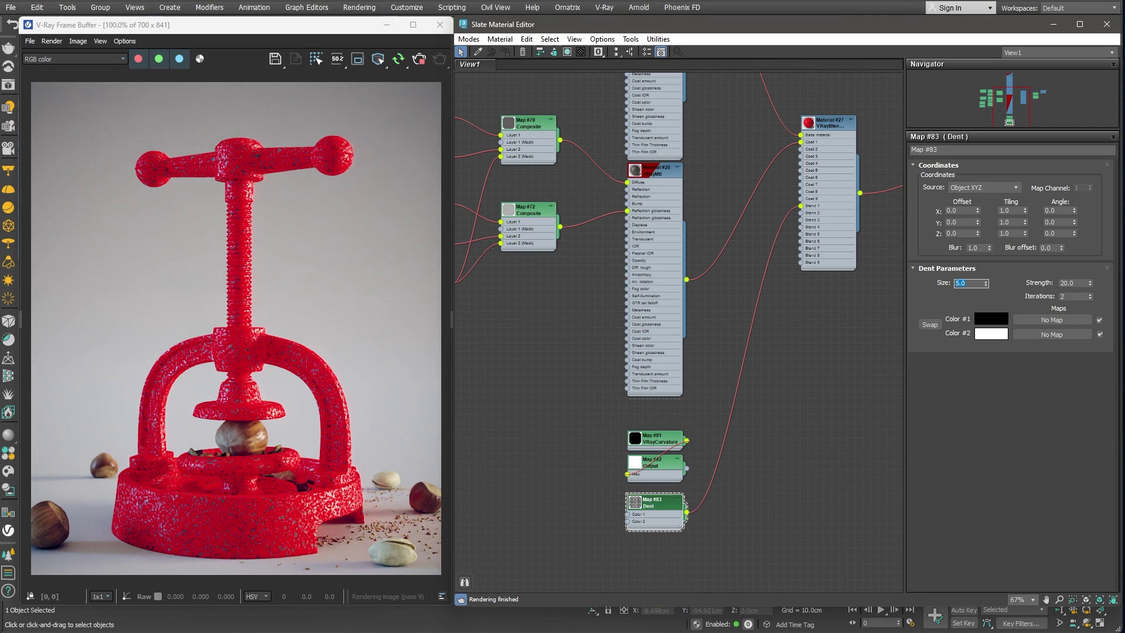
# Swap the Dent map's Color #1 and Color #2 and set Iterations to 9.
pyautogui.moveTo(990, 319); pyautogui.dragTo(991, 334)
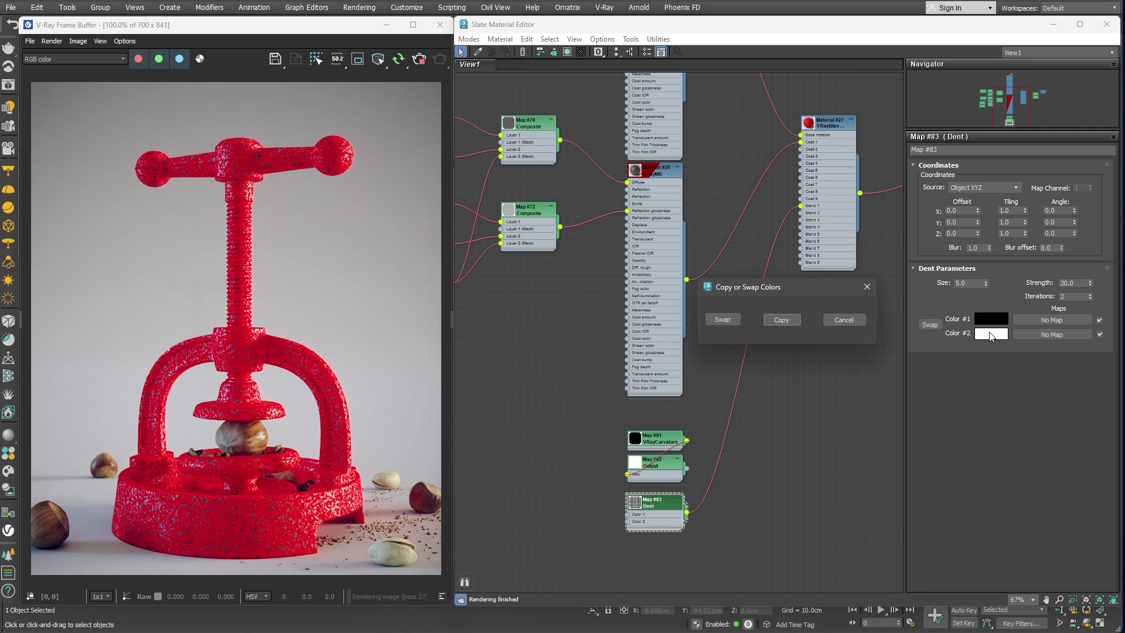
pyautogui.click(773, 323)
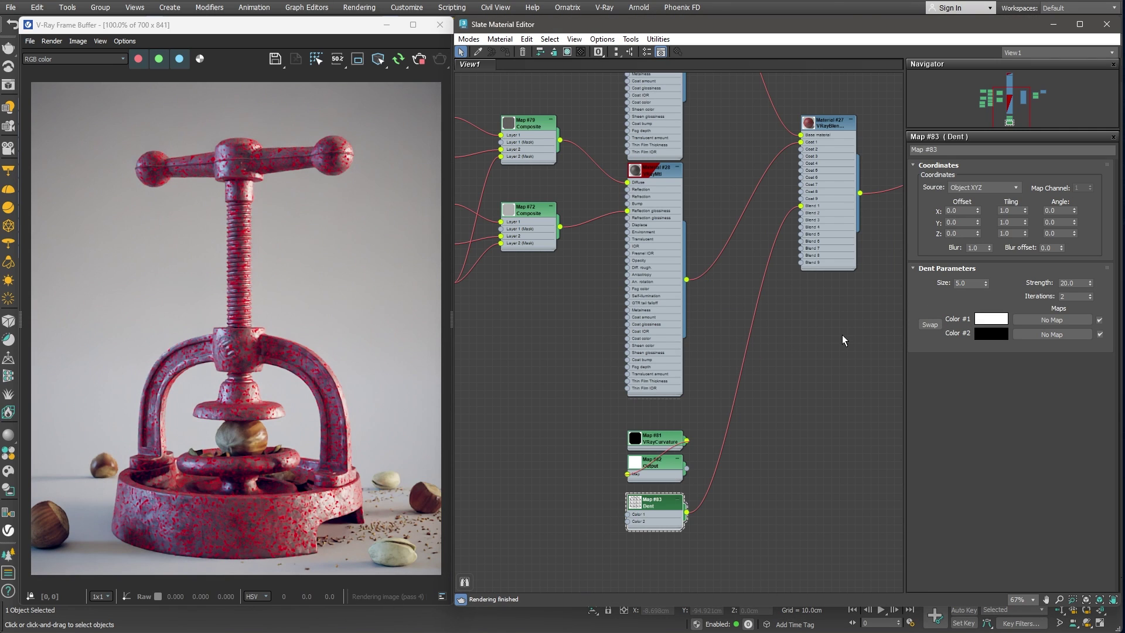
pyautogui.doubleClick(1074, 296)
pyautogui.write('9')
pyautogui.press('Return')
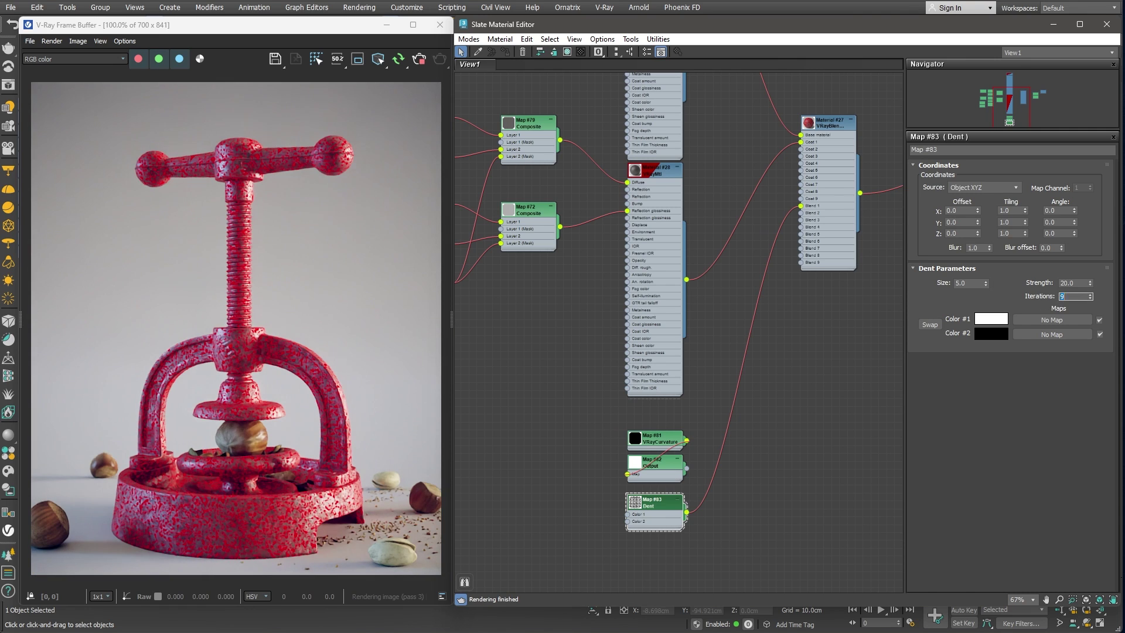
# Add a VRayCompTex combining the curvature Output and Dent with Maximum, feeding Blend 1.
pyautogui.rightClick(772, 459)
pyautogui.moveTo(804, 477)
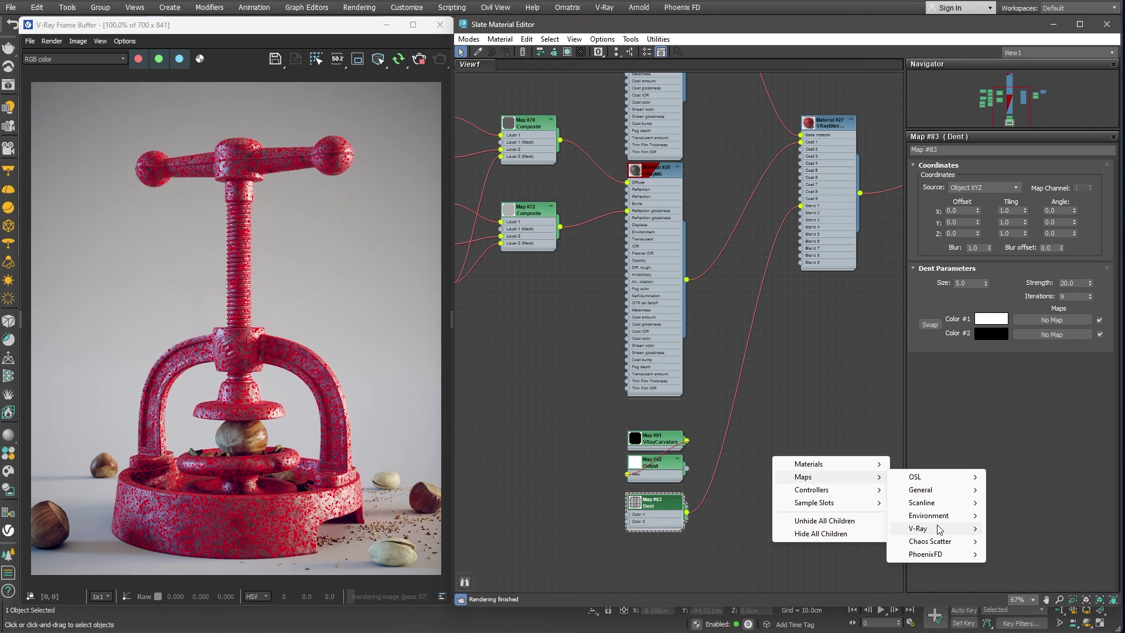
pyautogui.moveTo(940, 529)
pyautogui.click(1031, 236)
pyautogui.moveTo(686, 468); pyautogui.dragTo(799, 216)
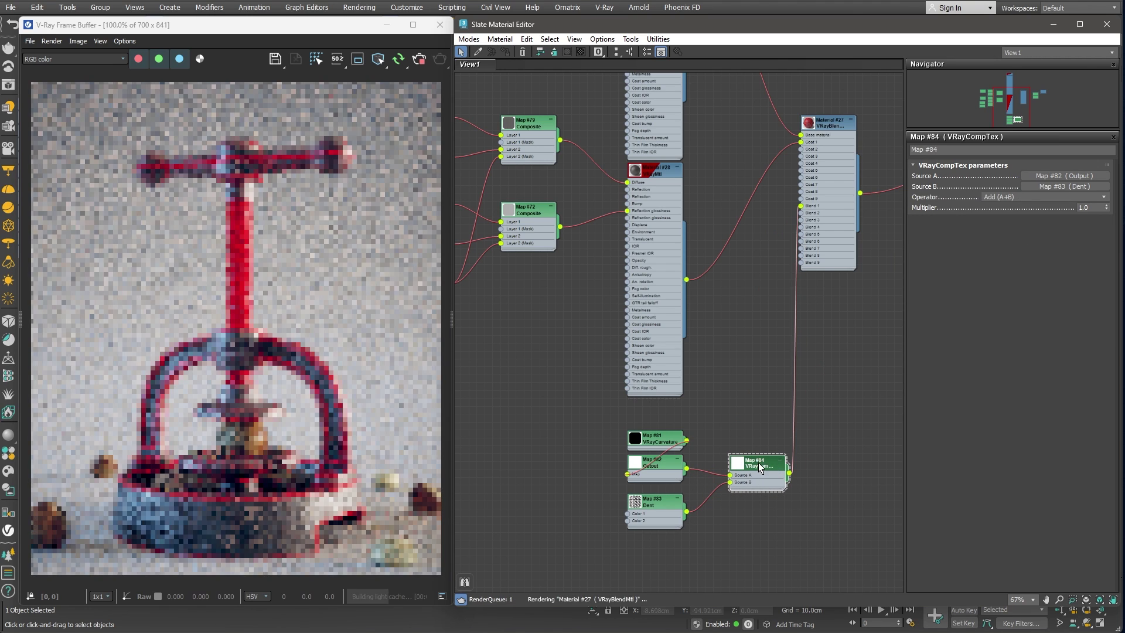
pyautogui.moveTo(612, 548); pyautogui.dragTo(656, 454)
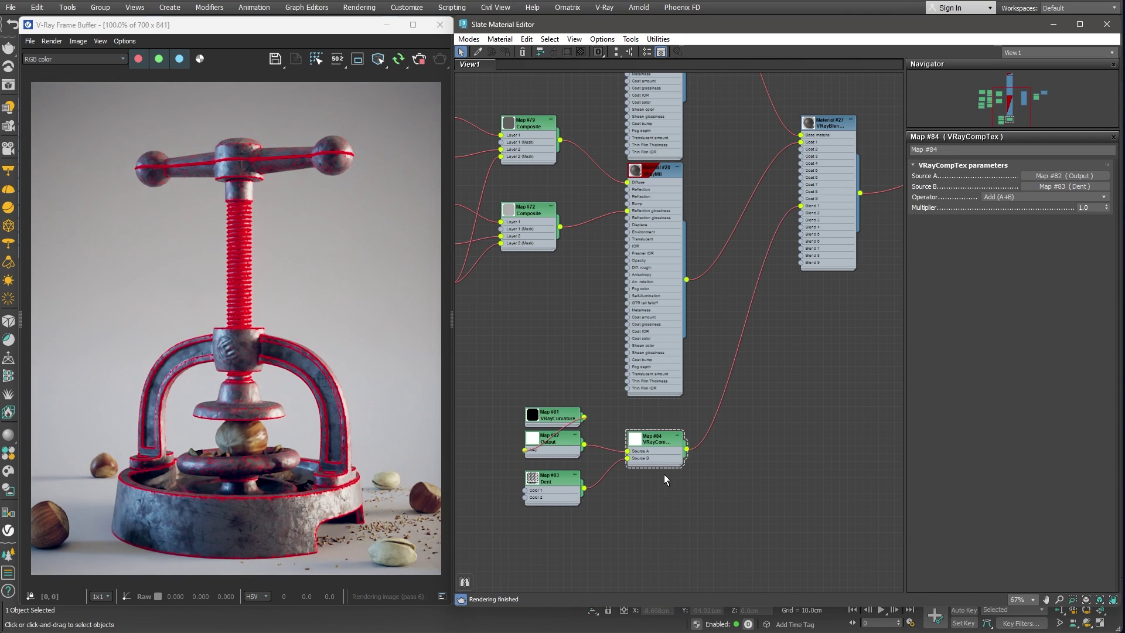
pyautogui.click(1031, 197)
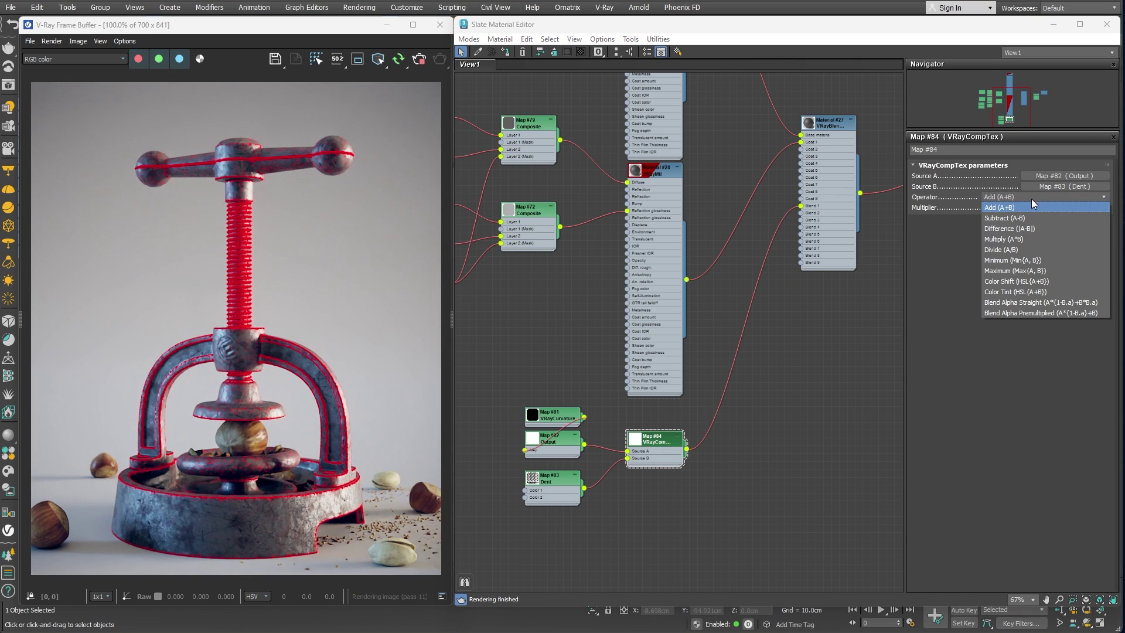
pyautogui.click(1056, 271)
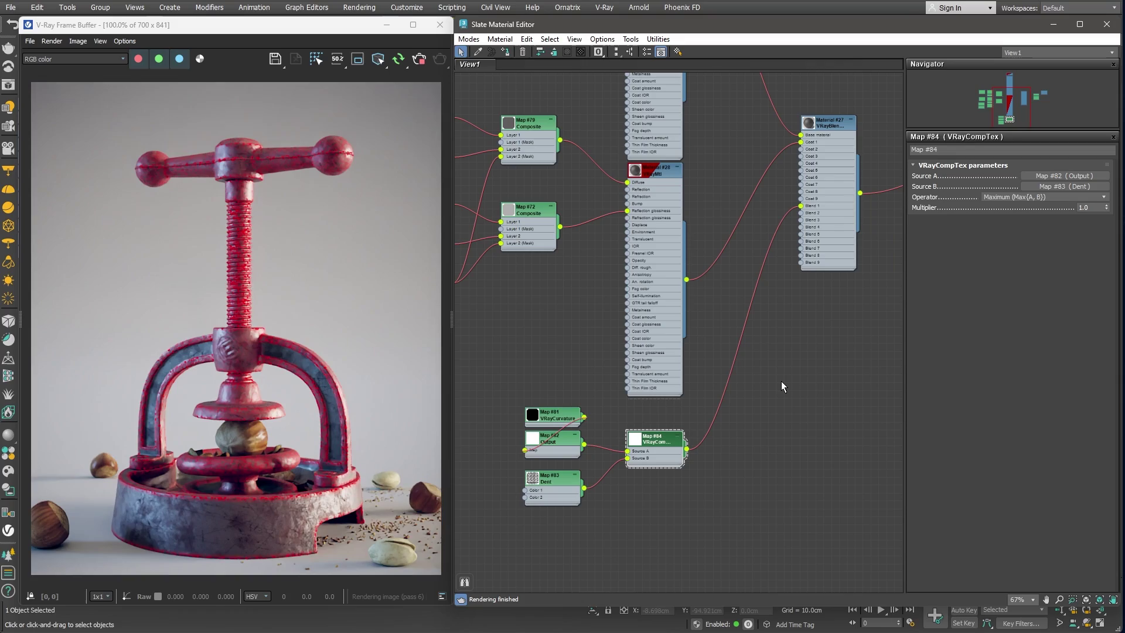
# Change the Dent map's Color #2 to grey 45.
pyautogui.doubleClick(551, 480)
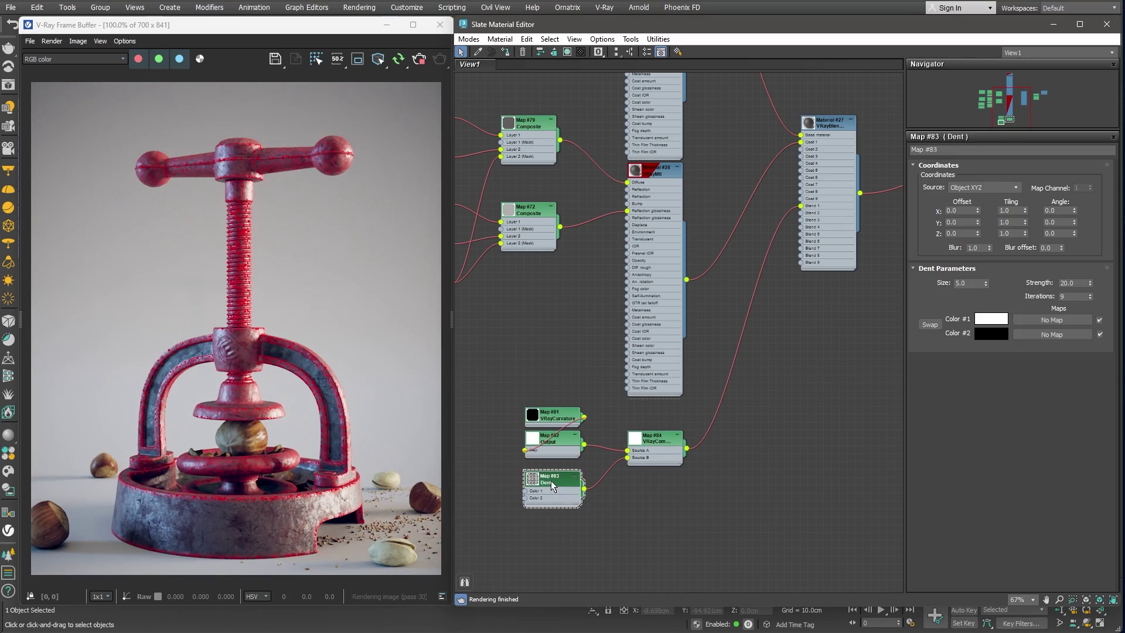
pyautogui.click(989, 335)
pyautogui.moveTo(870, 269); pyautogui.dragTo(900, 297)
pyautogui.click(928, 314)
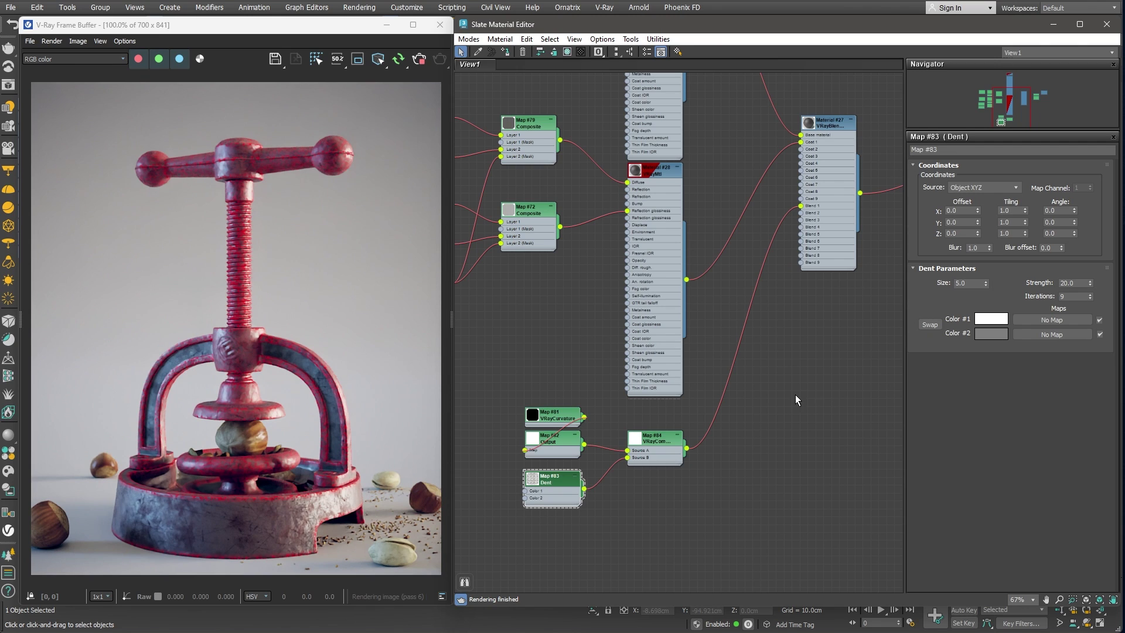
# Wire Material #26 into the VRayBlendMtl's Base material slot.
pyautogui.moveTo(735, 124); pyautogui.dragTo(743, 349, button='middle')
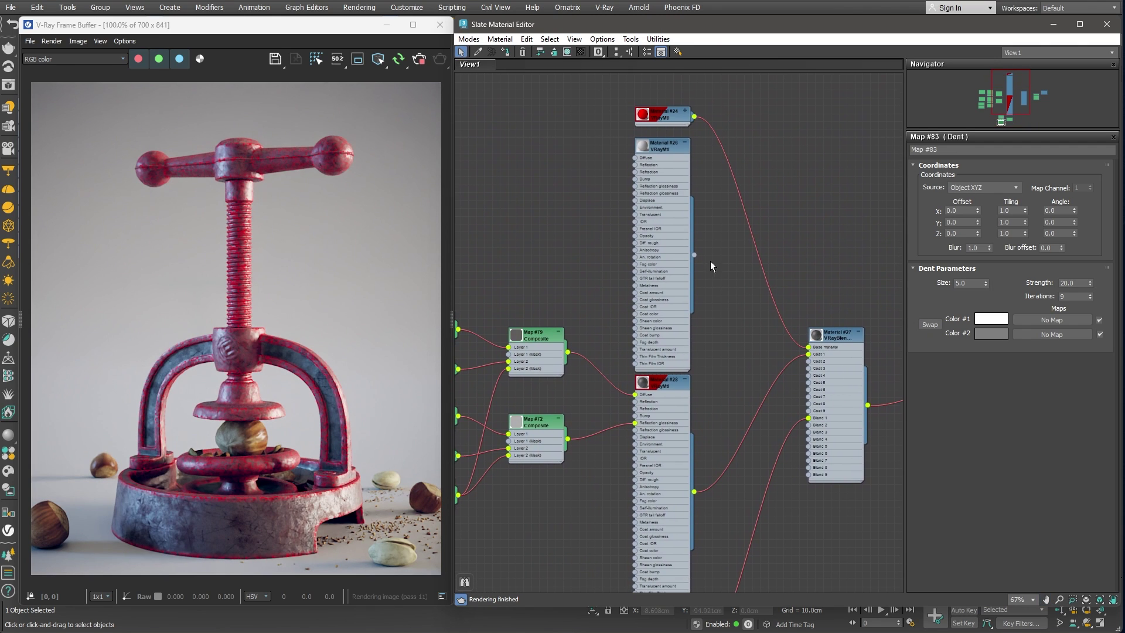
pyautogui.moveTo(694, 255); pyautogui.dragTo(809, 348)
pyautogui.moveTo(853, 577); pyautogui.dragTo(835, 403, button='middle')
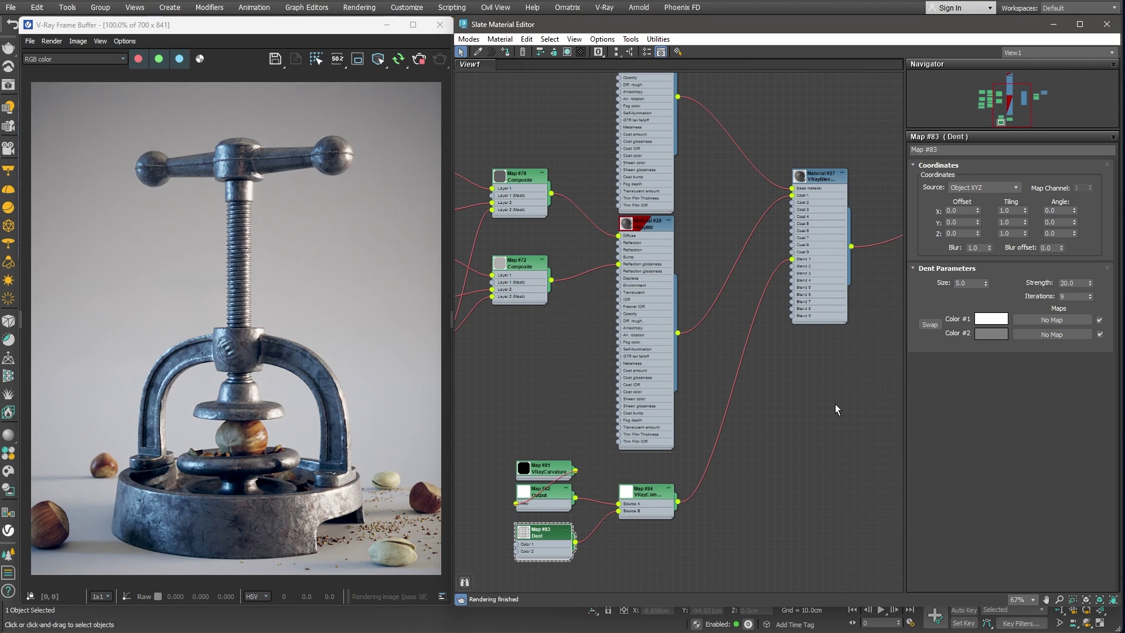
# Render a zoomed close-up region of the press, then render the full frame again.
pyautogui.rightClick(189, 420)
pyautogui.click(216, 437)
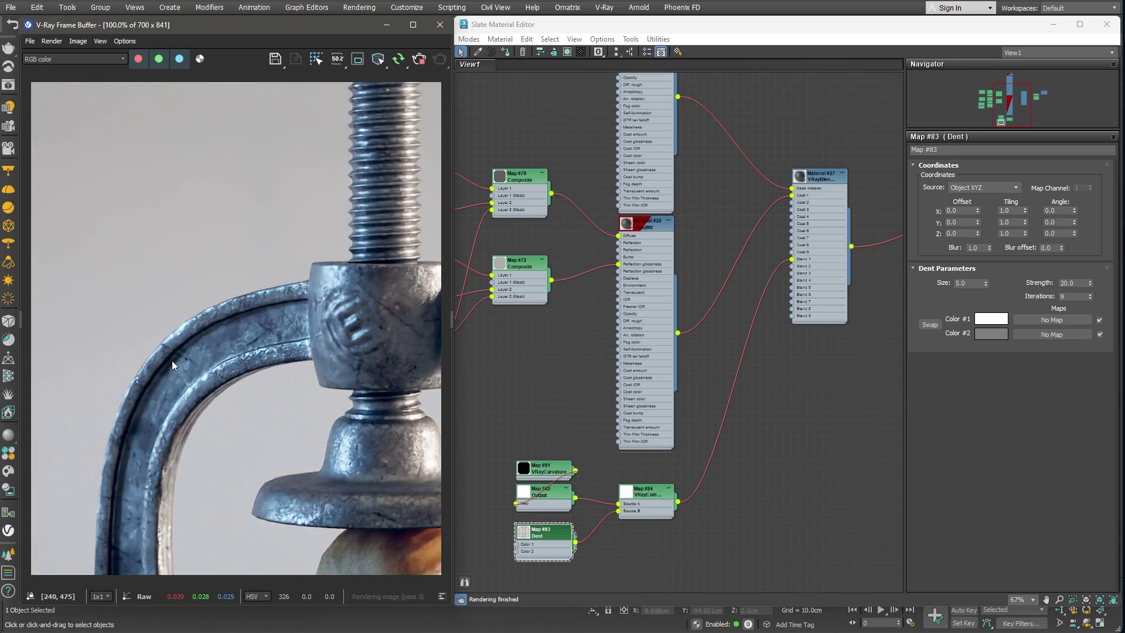
pyautogui.rightClick(171, 360)
pyautogui.click(202, 369)
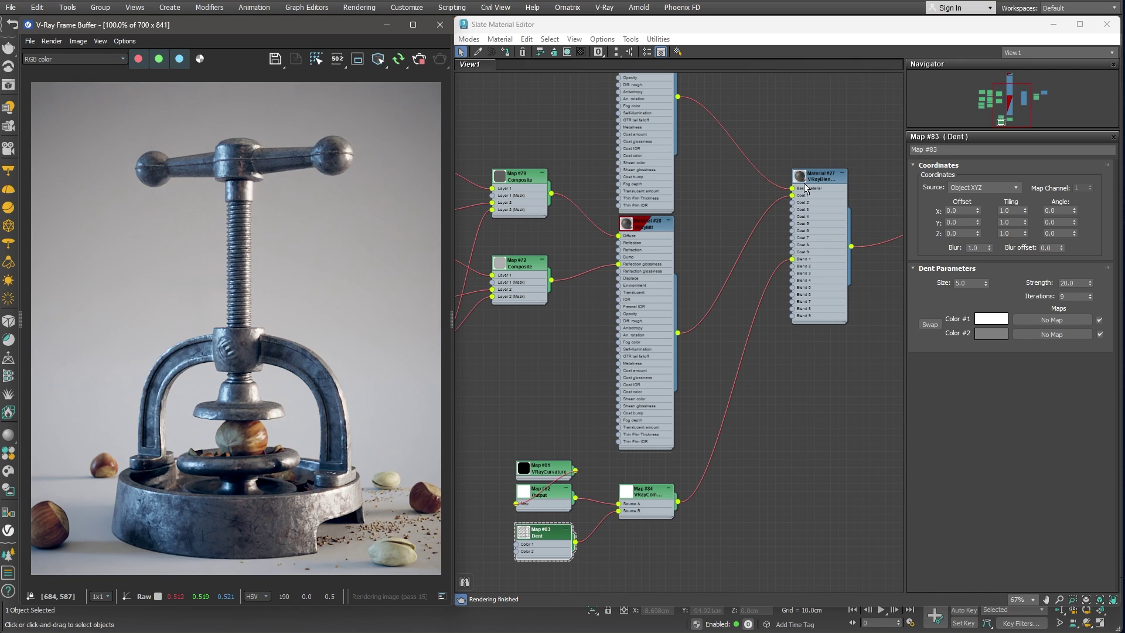
pyautogui.moveTo(778, 144); pyautogui.dragTo(731, 284, button='middle')
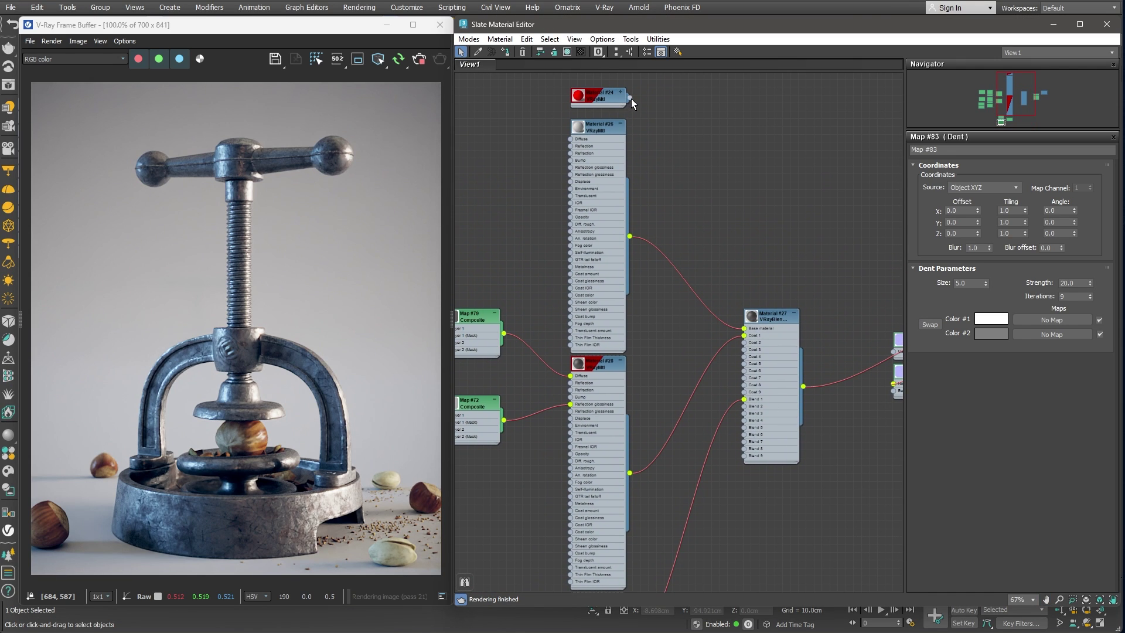
# Wire Material #24 into the blend material's Coat 2 slot.
pyautogui.moveTo(630, 98); pyautogui.dragTo(744, 342)
pyautogui.scroll(-3, 769, 562)
pyautogui.moveTo(687, 477); pyautogui.dragTo(556, 473)
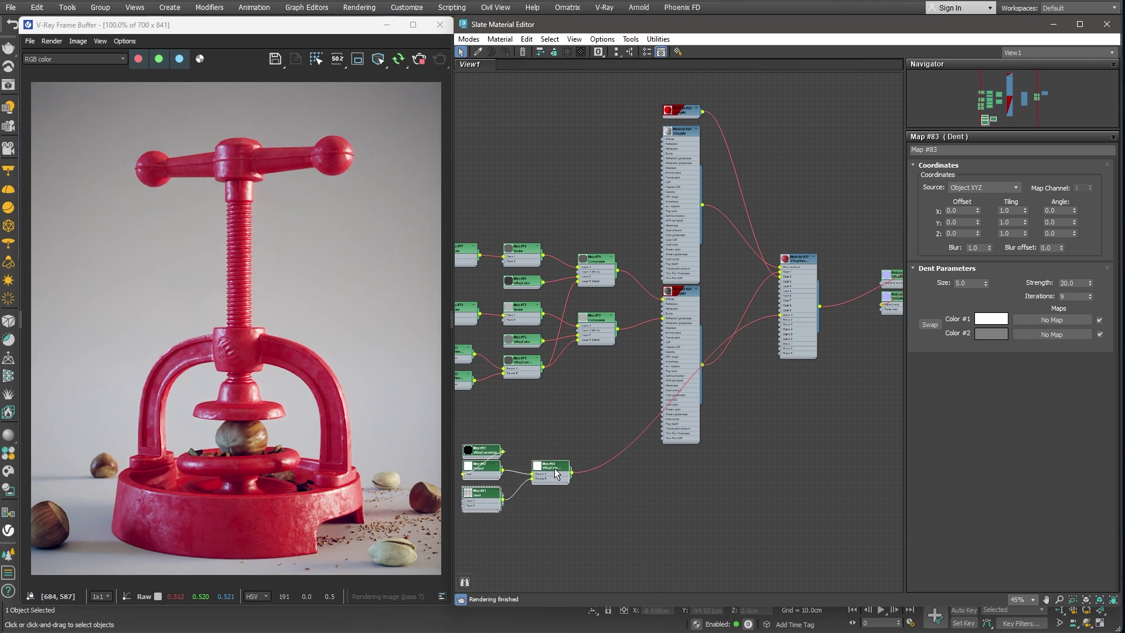
pyautogui.moveTo(684, 451); pyautogui.dragTo(778, 348, button='middle')
pyautogui.scroll(3, 730, 384)
pyautogui.moveTo(731, 384); pyautogui.dragTo(810, 328, button='middle')
# Add a VRayDirt map (Map #85) as the Blend 2 mask.
pyautogui.rightClick(549, 368)
pyautogui.moveTo(580, 386)
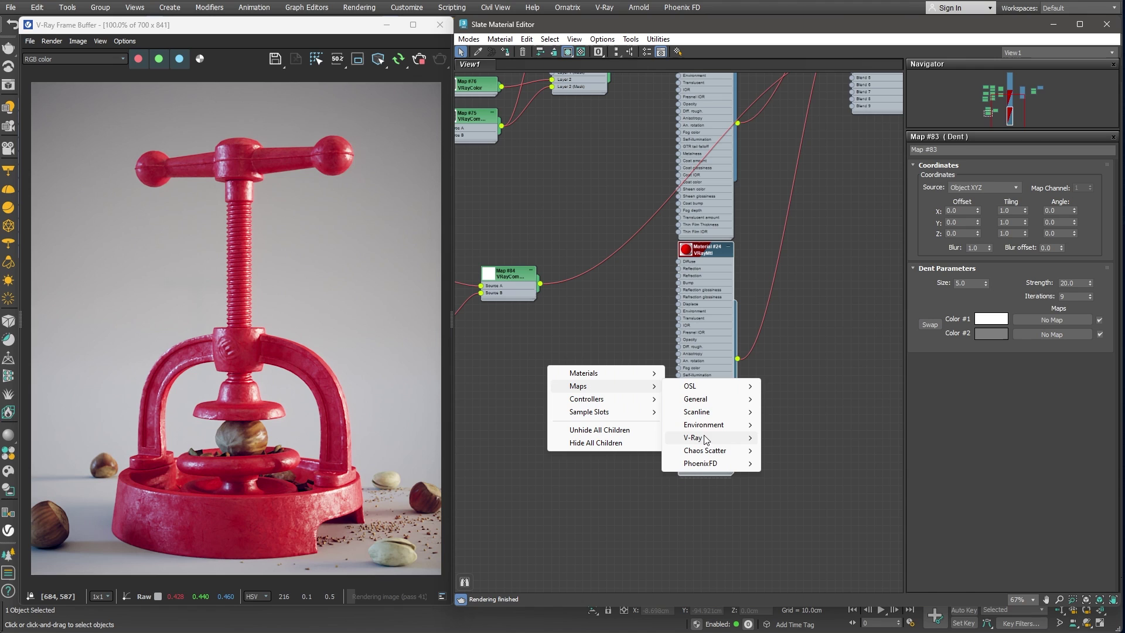
pyautogui.moveTo(705, 439)
pyautogui.click(797, 182)
pyautogui.moveTo(553, 363); pyautogui.dragTo(540, 395)
pyautogui.moveTo(540, 395); pyautogui.dragTo(513, 496, button='middle')
pyautogui.moveTo(537, 518); pyautogui.dragTo(825, 158)
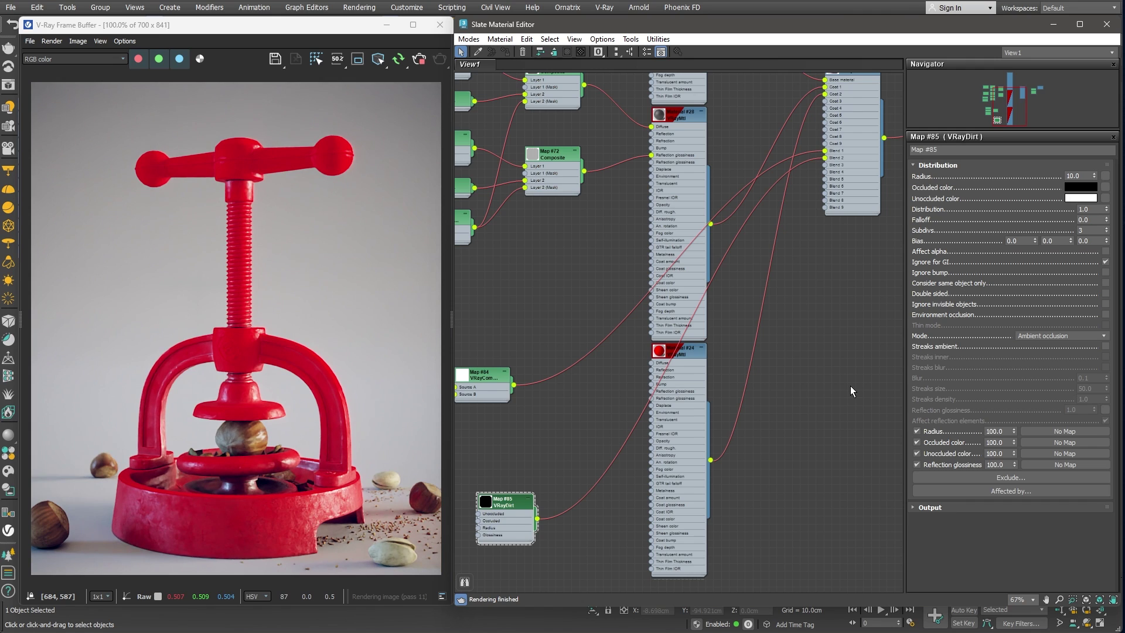
# Swap the dirt's occluded/unoccluded colours, enable Consider same object only, set Radius 2.0.
pyautogui.moveTo(1081, 198); pyautogui.dragTo(1081, 187)
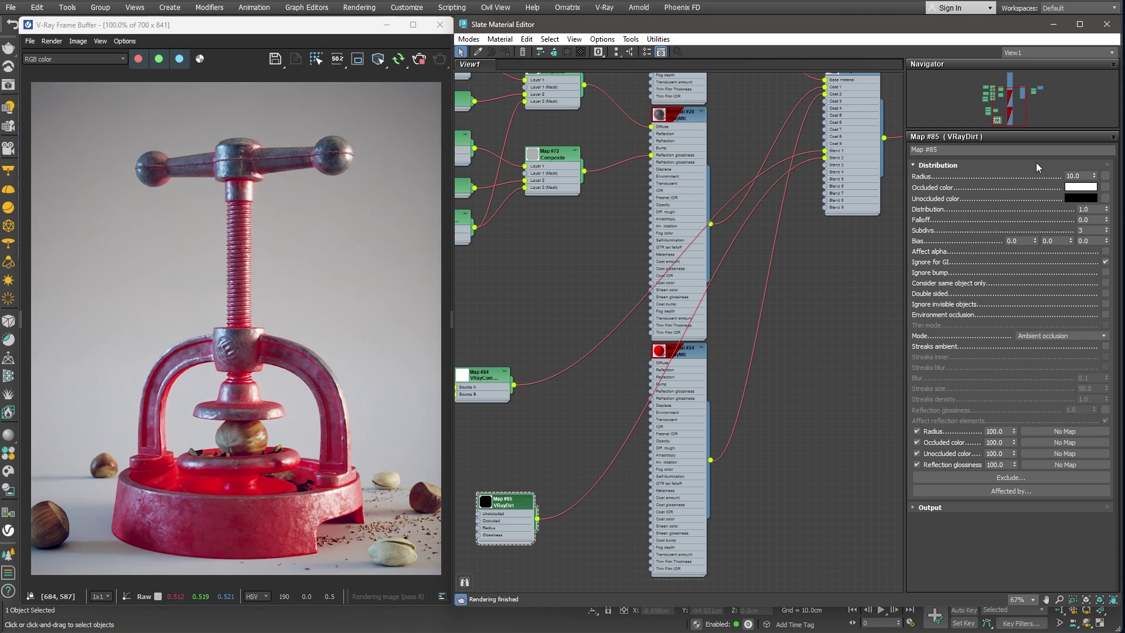
pyautogui.click(1105, 283)
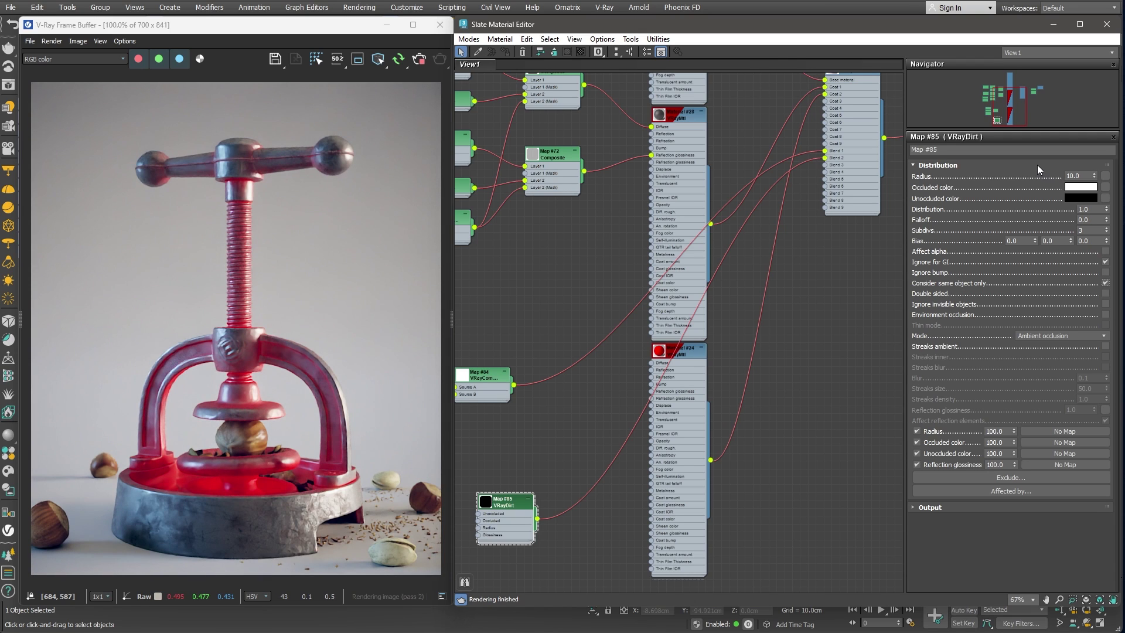
pyautogui.doubleClick(1067, 175)
pyautogui.write('2')
pyautogui.press('Return')
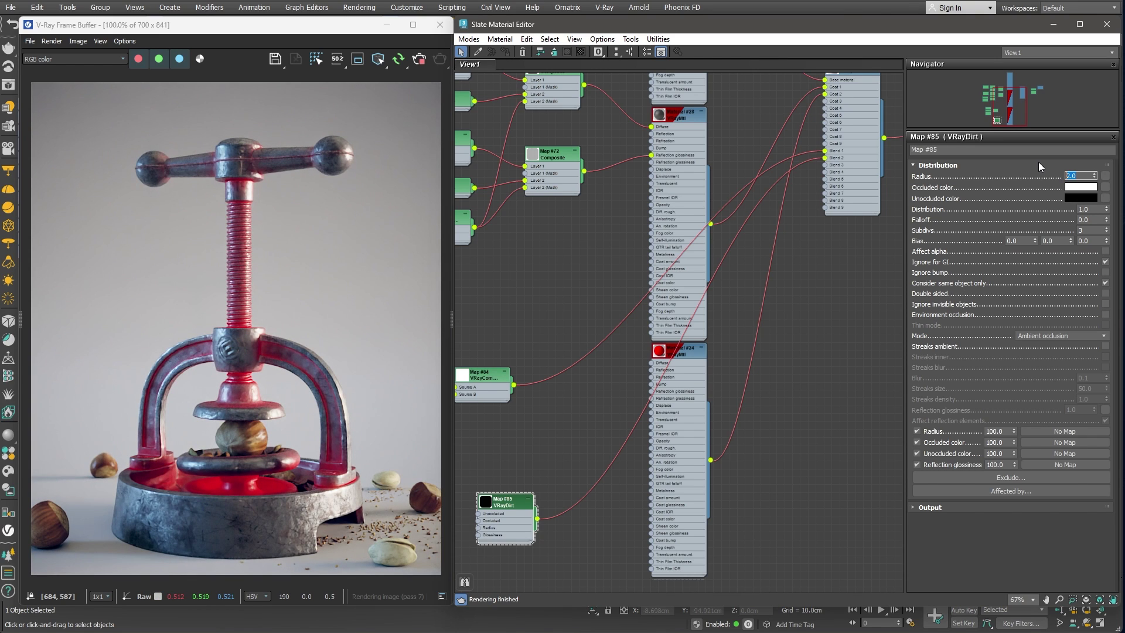
pyautogui.doubleClick(683, 353)
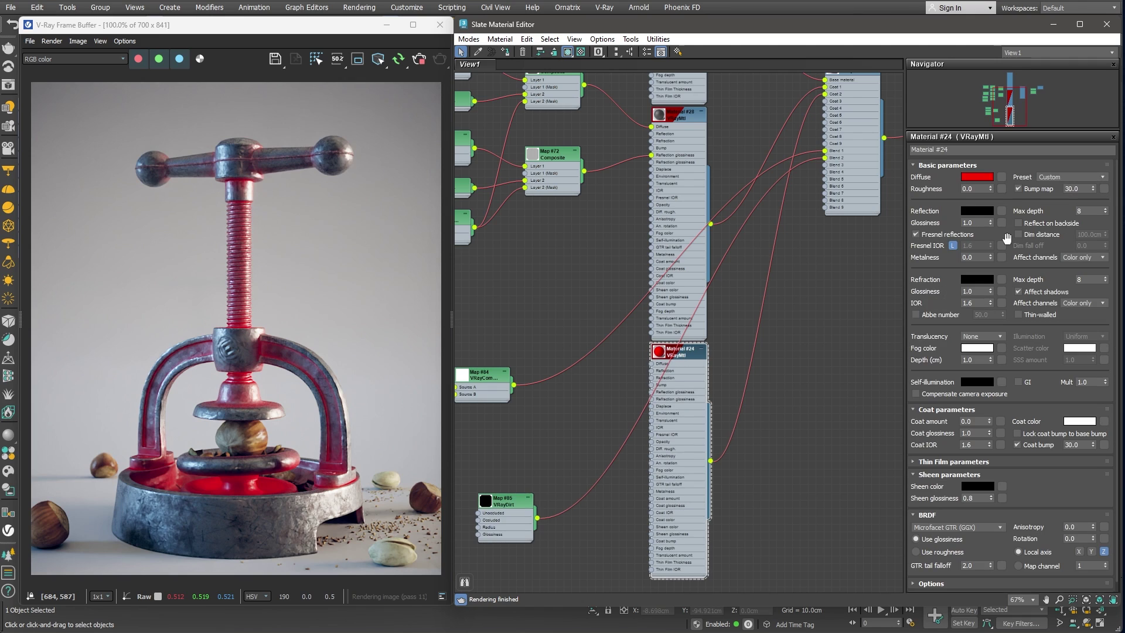
# Link Noise Map #78's output to Material #24's Diffuse slot and confirm the Instance/Copy dialog.
pyautogui.moveTo(550, 249); pyautogui.dragTo(657, 357, button='middle')
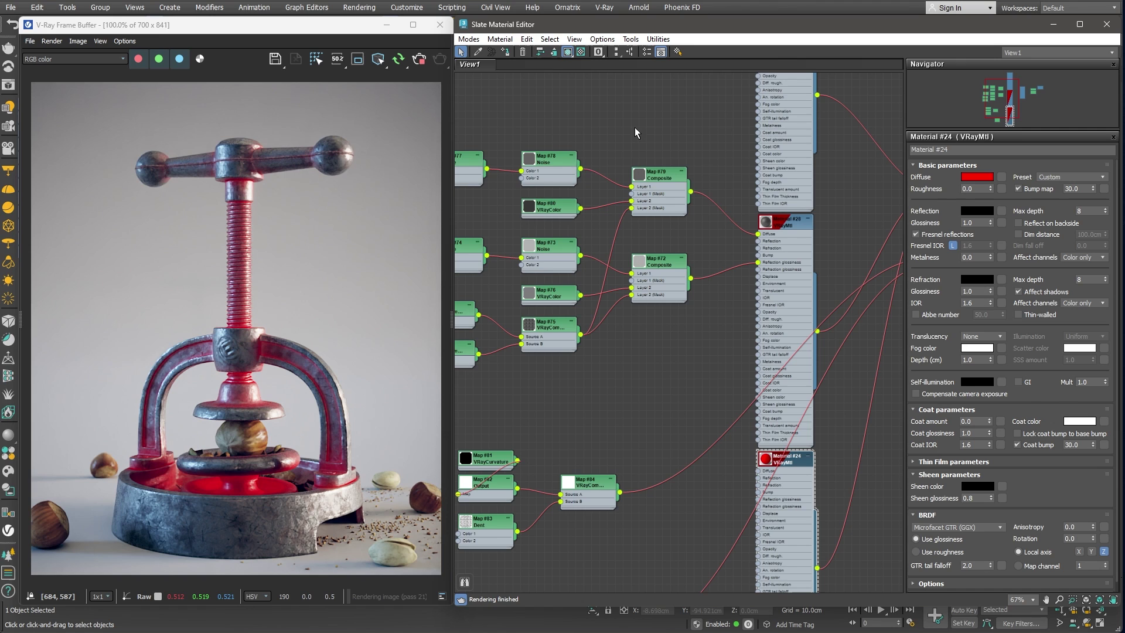
pyautogui.moveTo(581, 169); pyautogui.dragTo(1001, 176)
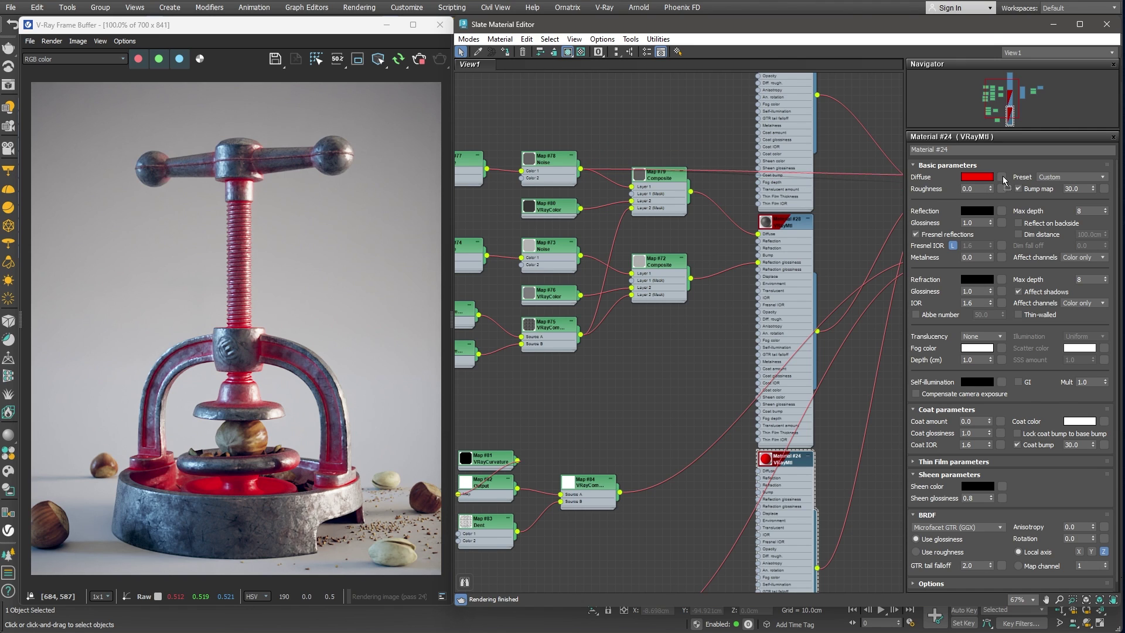
pyautogui.click(761, 351)
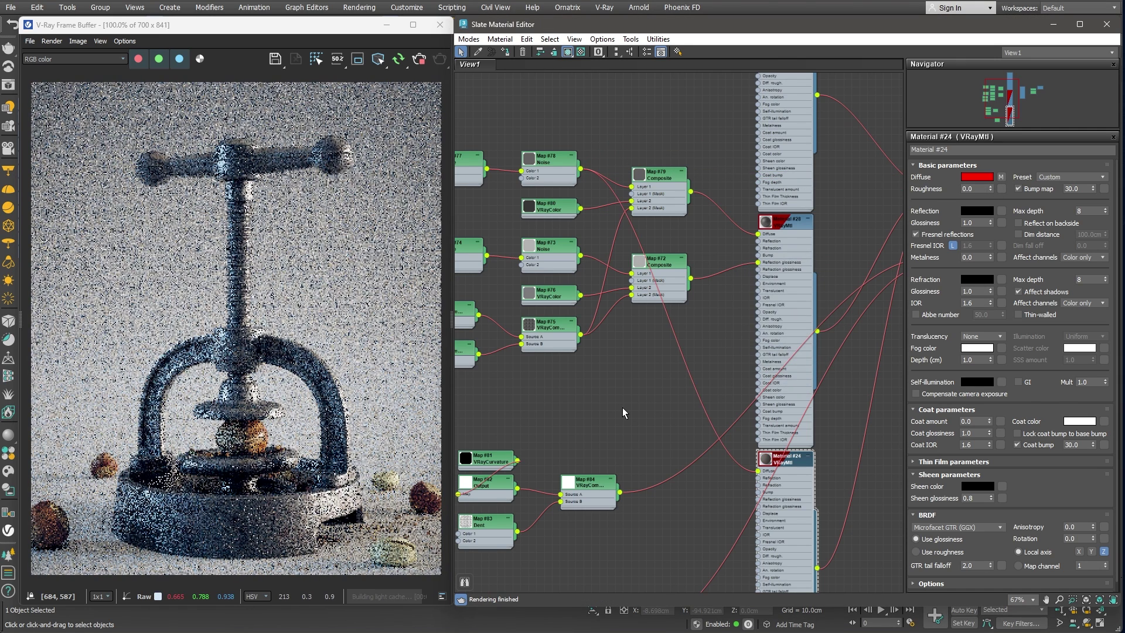